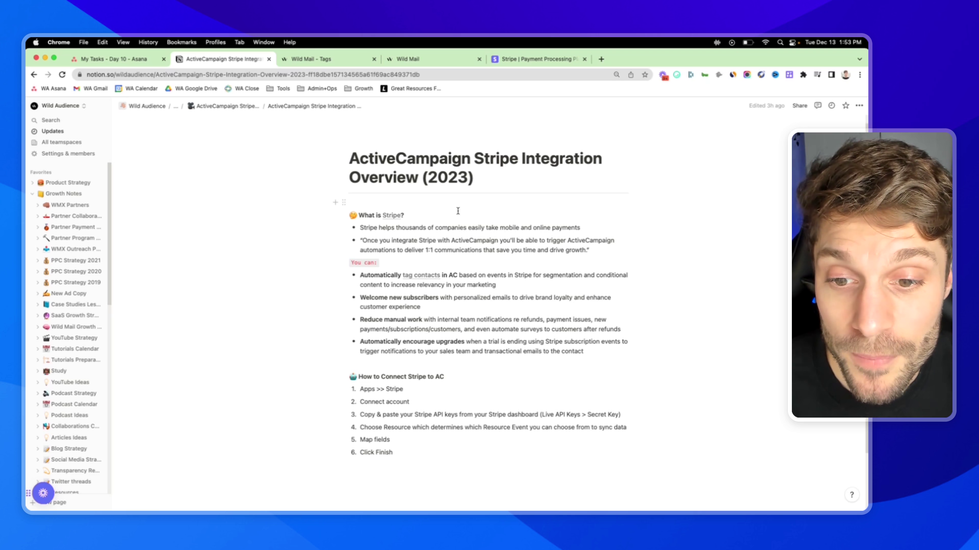
- Review the ActiveCampaign Stripe integration overview notes and take a brief look at the Stripe homepage
{"action": "scroll", "coordinate": [457, 211], "scroll_direction": "down", "scroll_amount": 2}
{"action": "scroll", "coordinate": [463, 192], "scroll_direction": "up", "scroll_amount": 1}
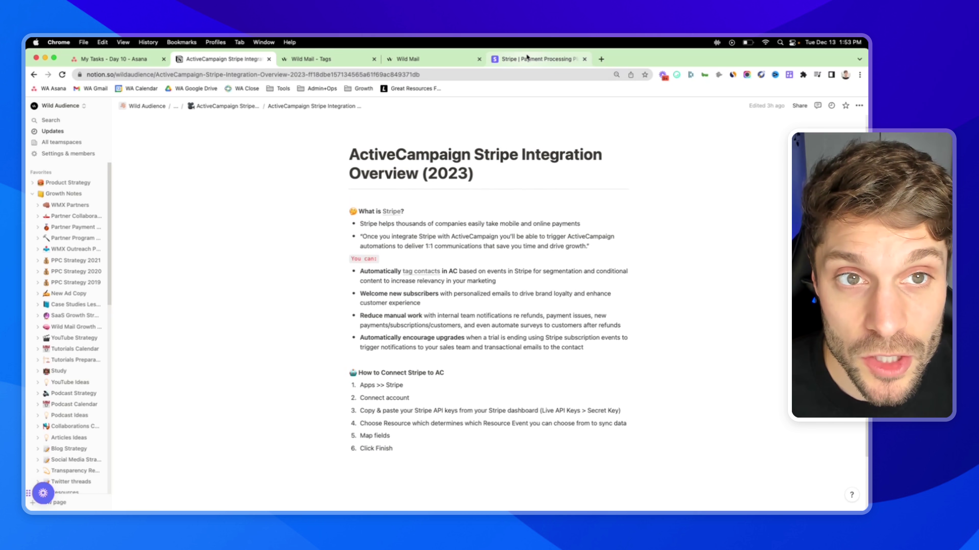
{"action": "left_click", "coordinate": [528, 57]}
{"action": "scroll", "coordinate": [370, 193], "scroll_direction": "down", "scroll_amount": 1}
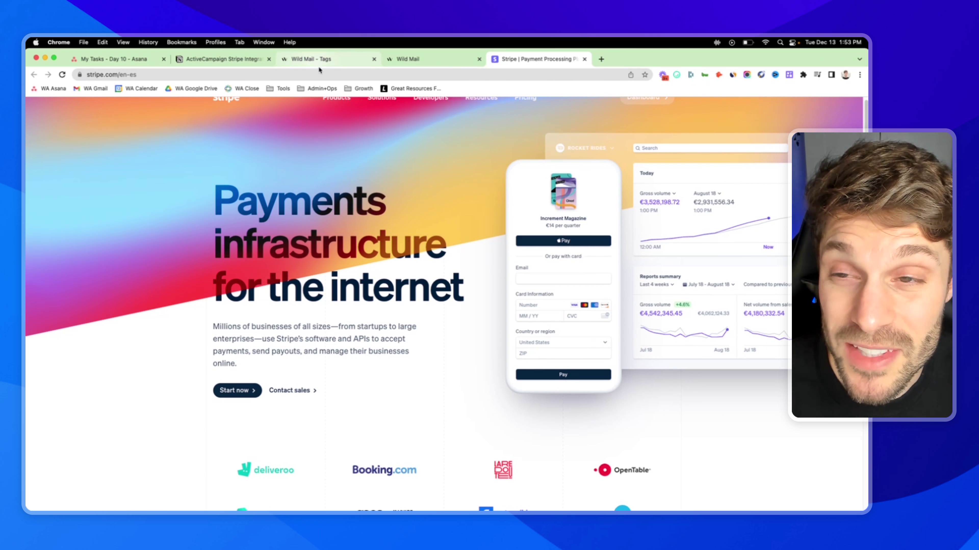
{"action": "left_click", "coordinate": [249, 61]}
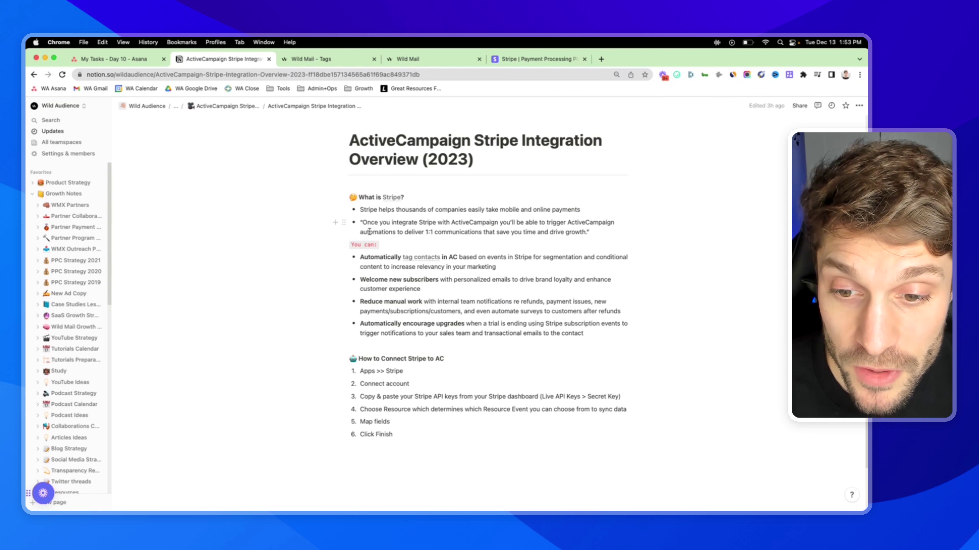
{"action": "scroll", "coordinate": [424, 216], "scroll_direction": "up", "scroll_amount": 2}
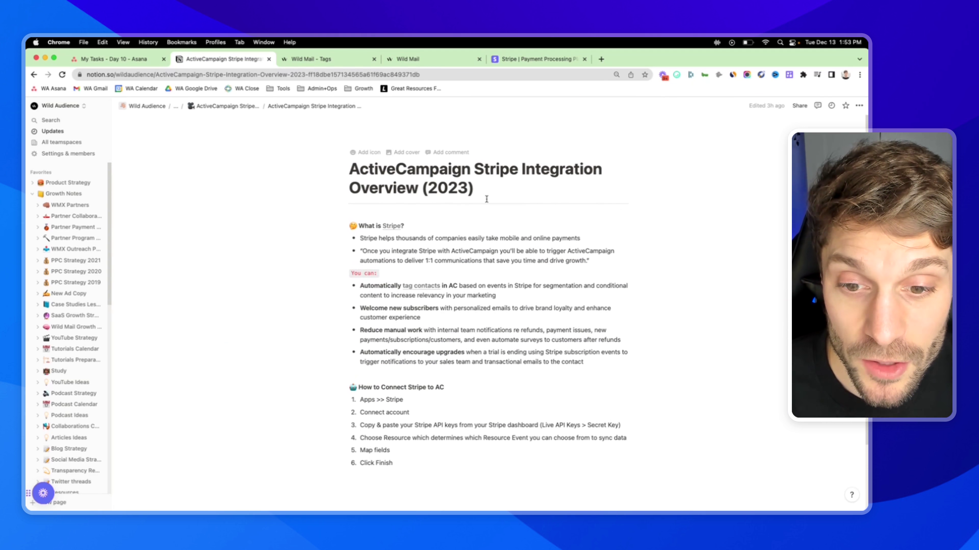
{"action": "scroll", "coordinate": [486, 199], "scroll_direction": "down", "scroll_amount": 3}
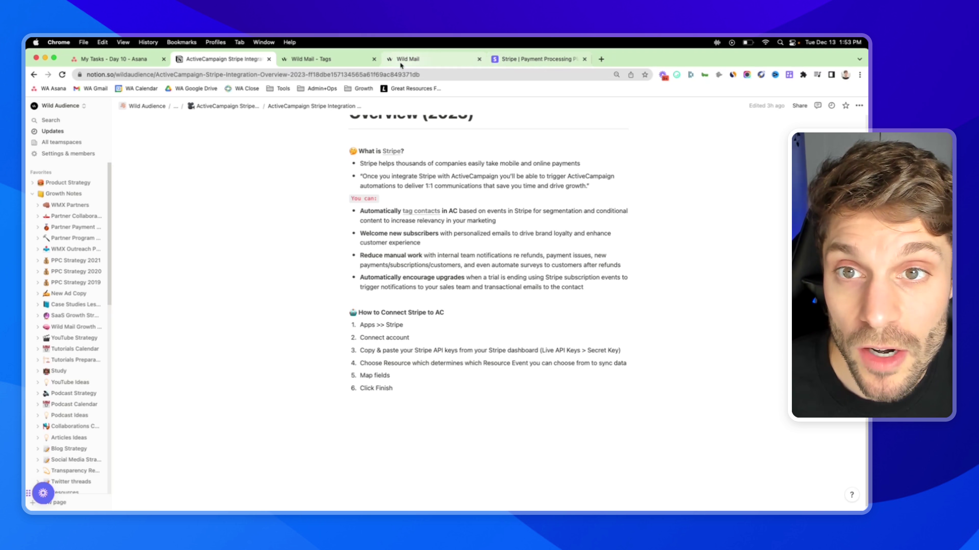
- Examine the Stripe-generated contact tags in Wild Mail against the tagging point in the Notion overview notes
{"action": "left_click", "coordinate": [332, 61]}
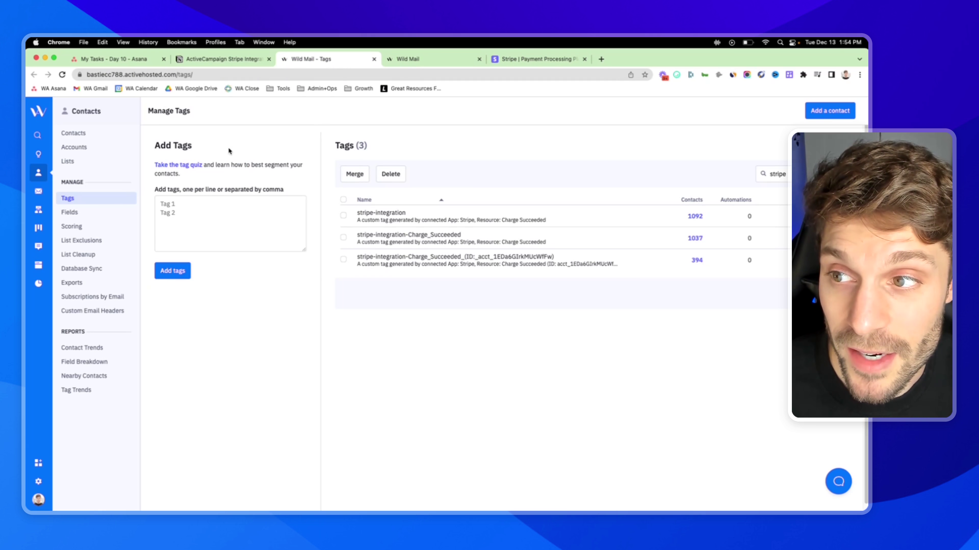
{"action": "left_click", "coordinate": [775, 173]}
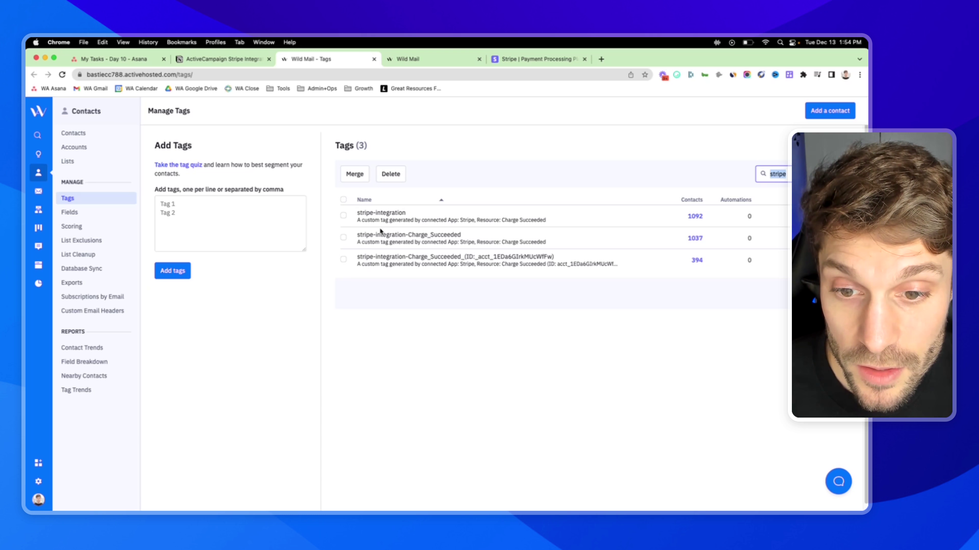
{"action": "left_click_drag", "start_coordinate": [356, 235], "coordinate": [523, 173]}
{"action": "left_click", "coordinate": [523, 173]}
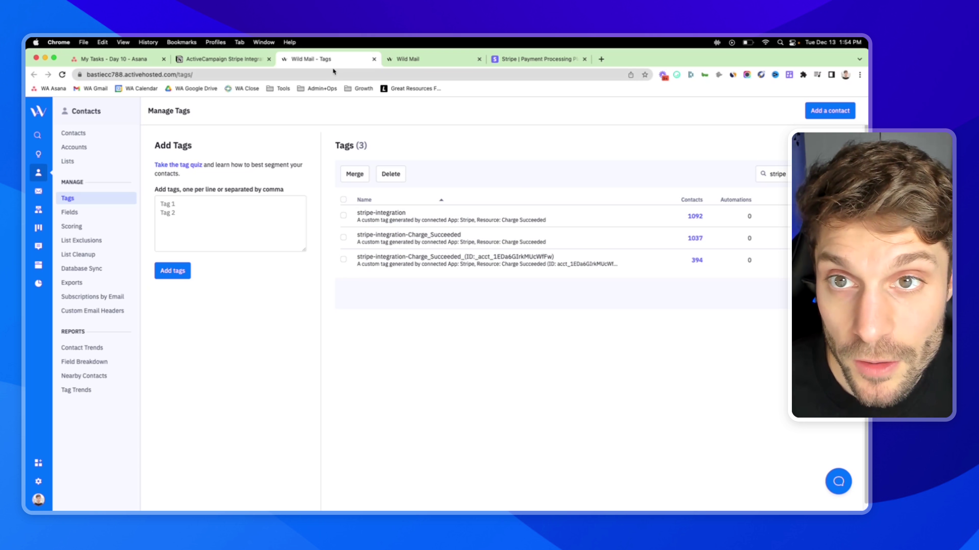
{"action": "left_click", "coordinate": [267, 64]}
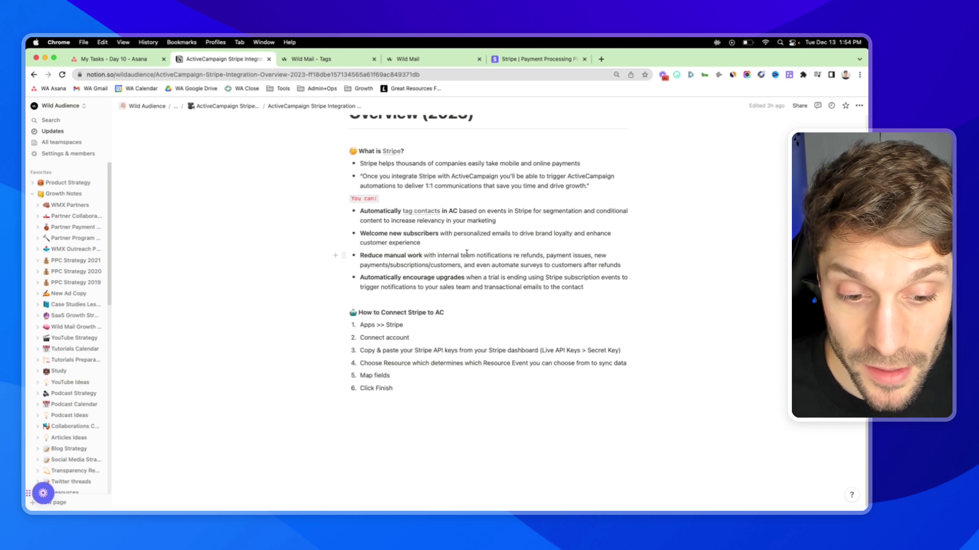
{"action": "left_click", "coordinate": [332, 61]}
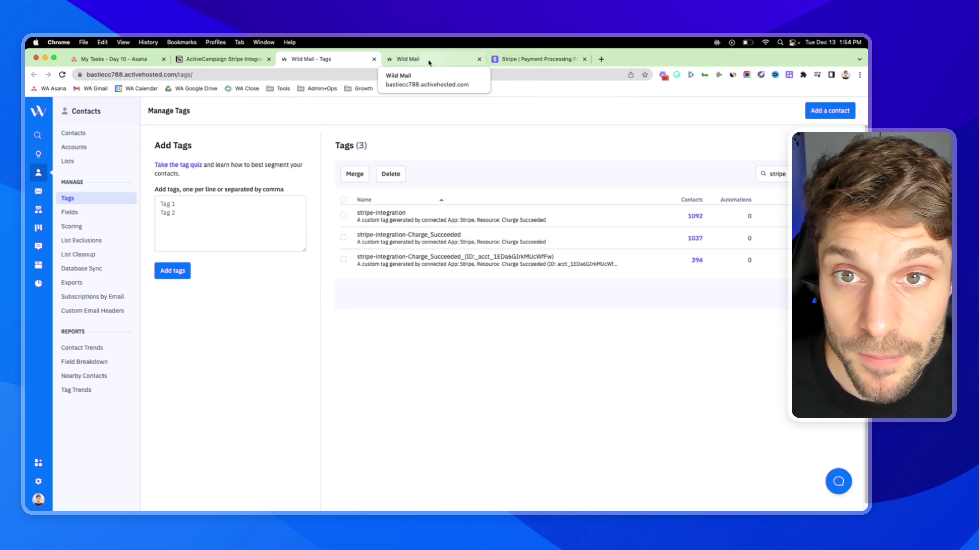
{"action": "left_click", "coordinate": [221, 59]}
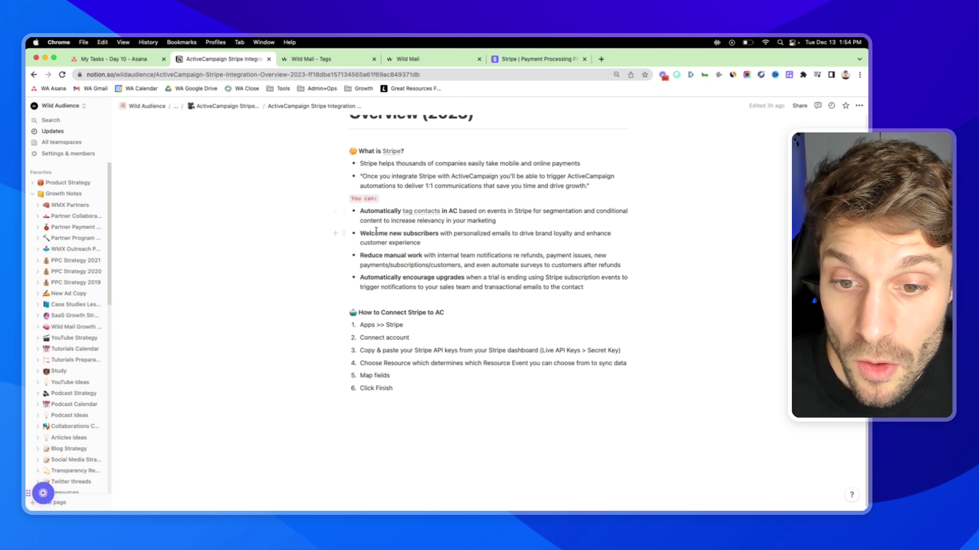
- Read through the "You can" benefits in the overview, highlighting the bullets from automatic contact tagging to encouraging upgrades
{"action": "left_click_drag", "start_coordinate": [360, 233], "coordinate": [467, 233]}
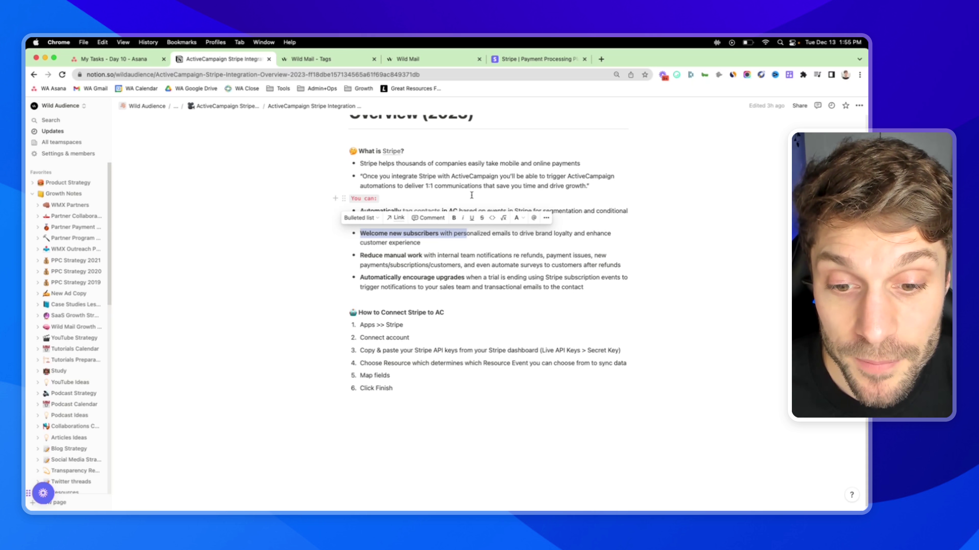
{"action": "scroll", "coordinate": [462, 216], "scroll_direction": "down", "scroll_amount": 1}
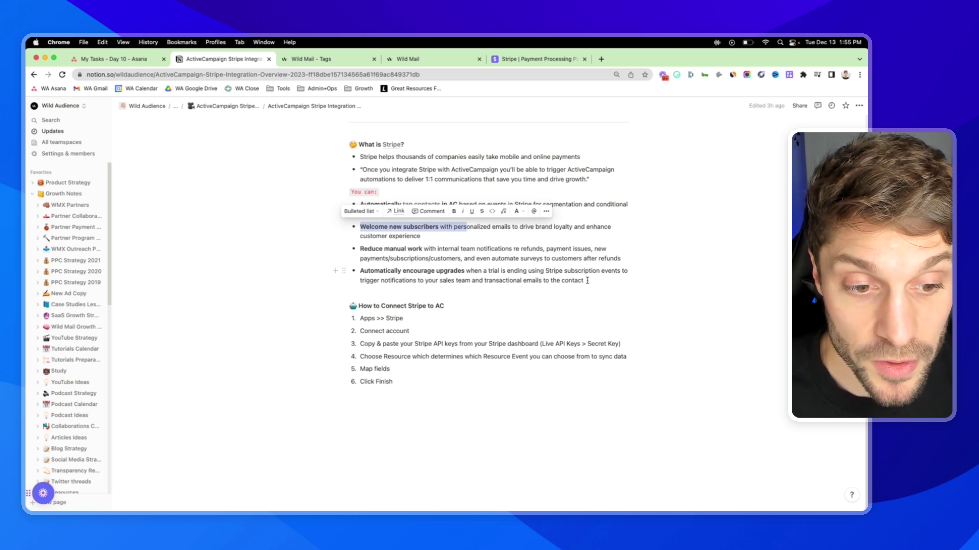
{"action": "left_click_drag", "start_coordinate": [584, 280], "coordinate": [365, 271]}
{"action": "left_click", "coordinate": [387, 271]}
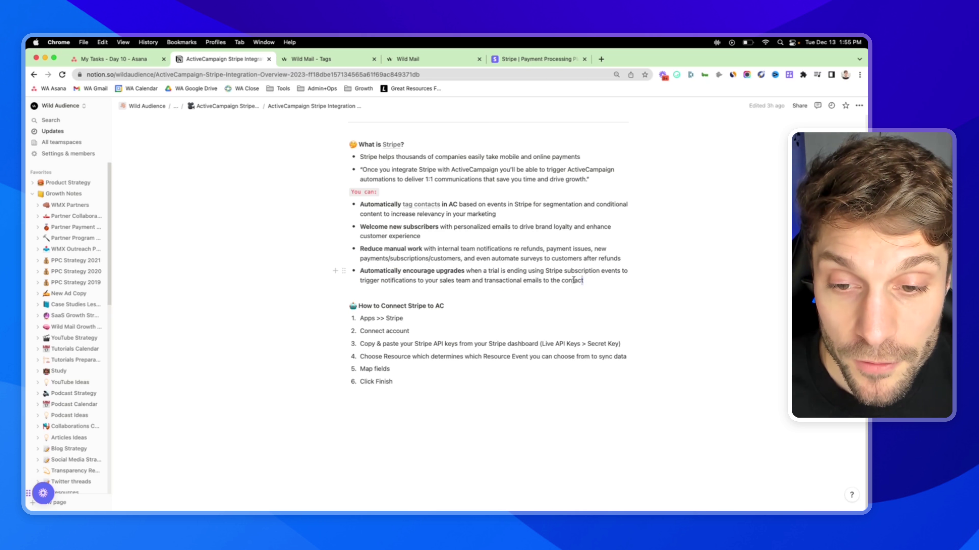
{"action": "left_click_drag", "start_coordinate": [583, 280], "coordinate": [361, 206]}
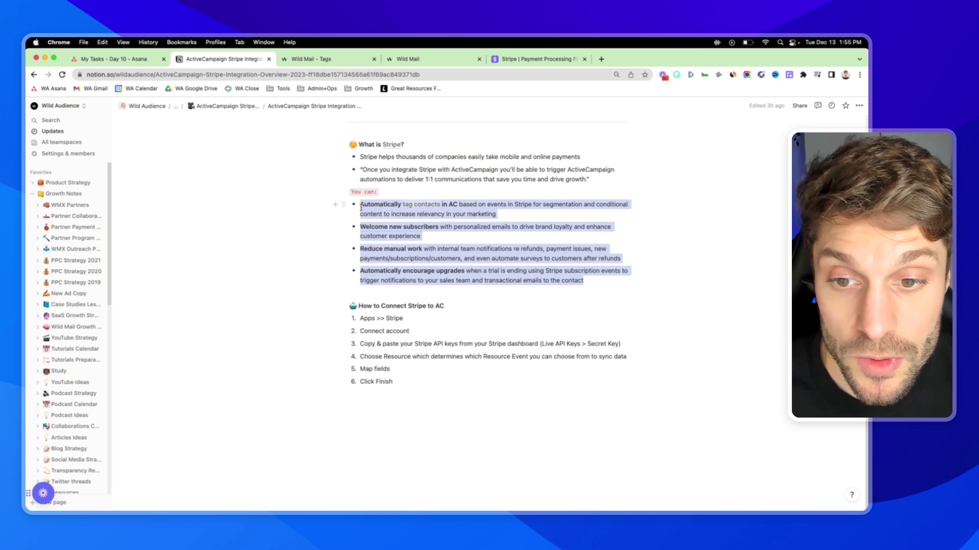
- Switch to the Wild Mail automations list, start a new automation and search its recipes for "stripe"
{"action": "left_click", "coordinate": [429, 60]}
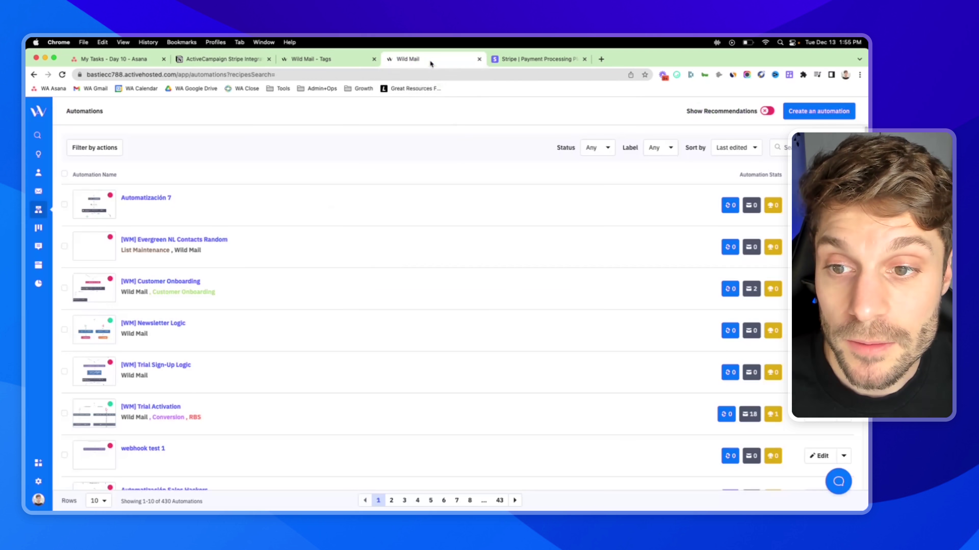
{"action": "left_click", "coordinate": [816, 116]}
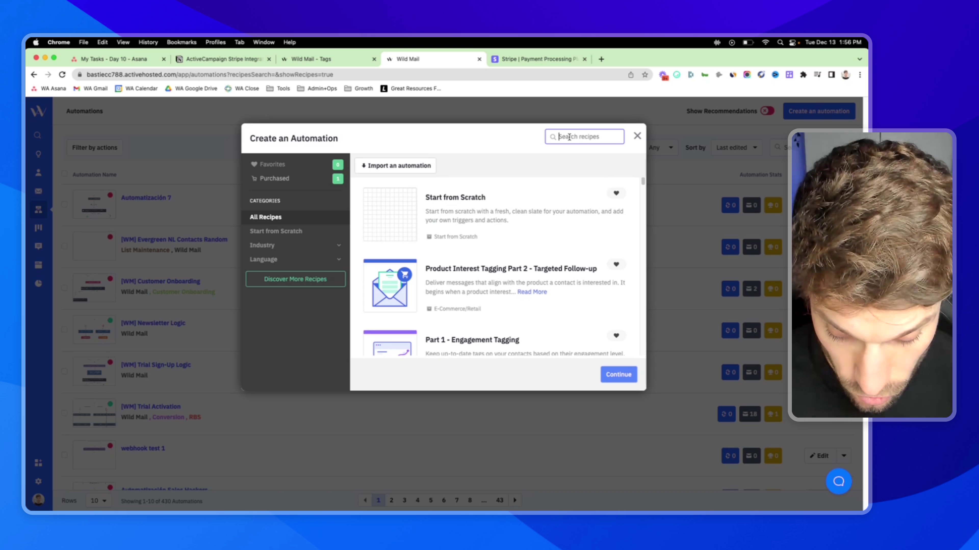
{"action": "type", "text": "stripe"}
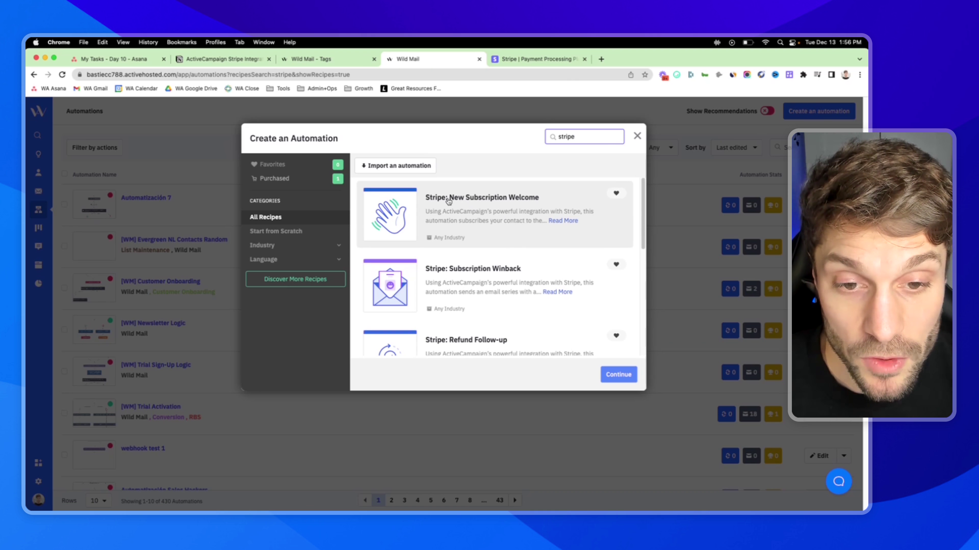
- Examine the available Stripe recipes, from New Subscription Welcome through Trial Ending Notification
{"action": "scroll", "coordinate": [554, 210], "scroll_direction": "down", "scroll_amount": 2}
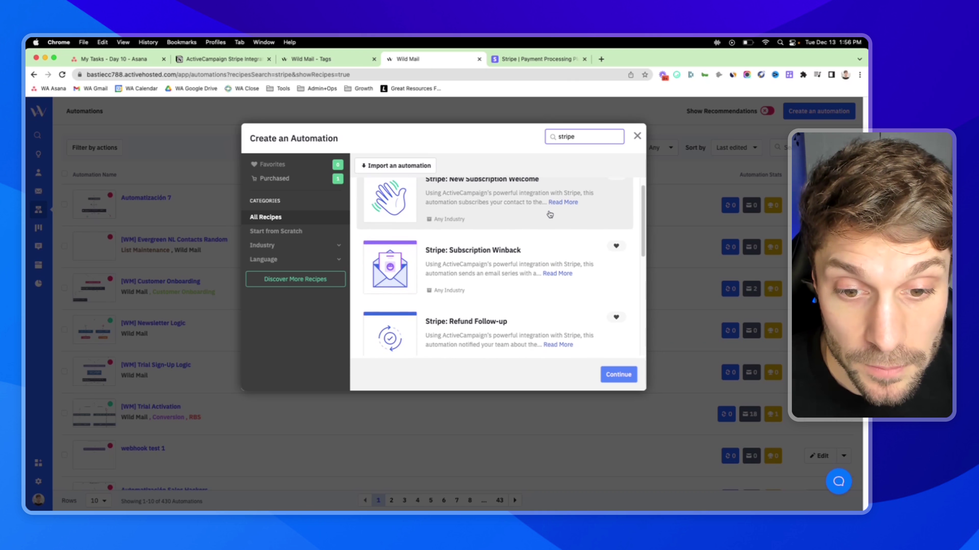
{"action": "scroll", "coordinate": [466, 237], "scroll_direction": "down", "scroll_amount": 5}
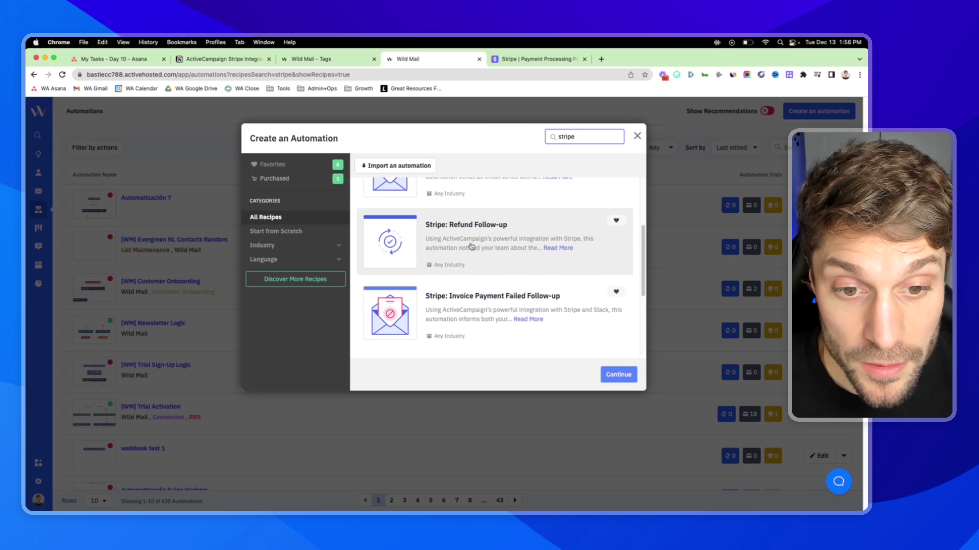
{"action": "scroll", "coordinate": [488, 229], "scroll_direction": "down", "scroll_amount": 2}
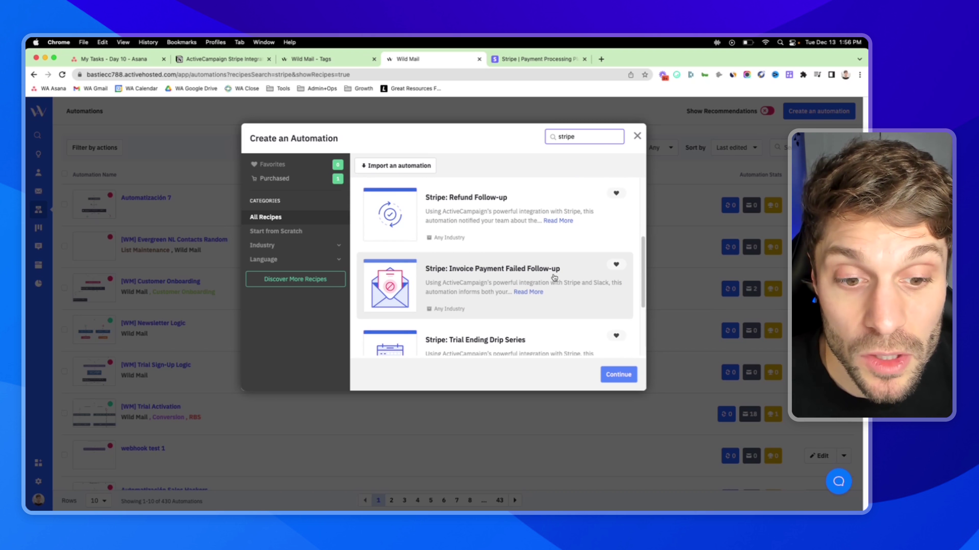
{"action": "scroll", "coordinate": [520, 266], "scroll_direction": "down", "scroll_amount": 1}
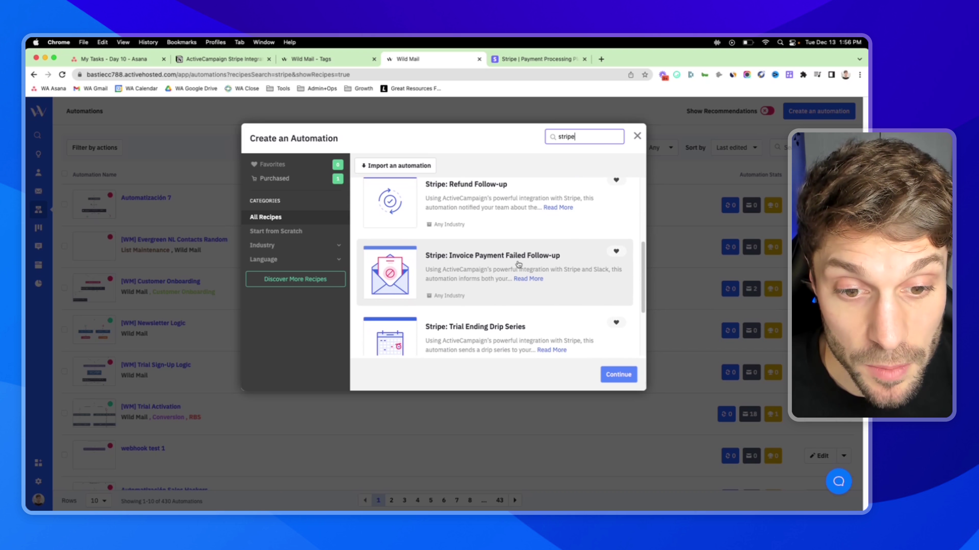
{"action": "scroll", "coordinate": [497, 262], "scroll_direction": "down", "scroll_amount": 5}
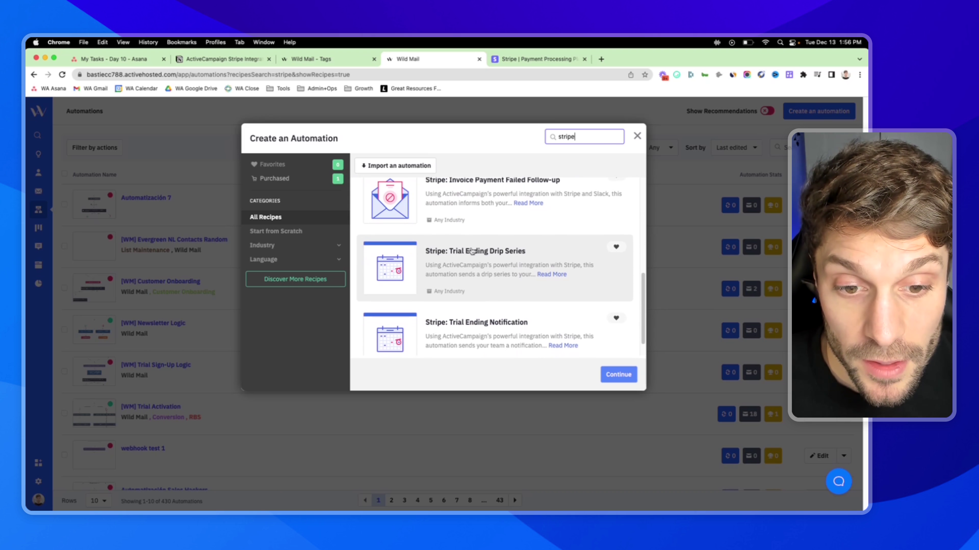
{"action": "scroll", "coordinate": [497, 262], "scroll_direction": "down", "scroll_amount": 2}
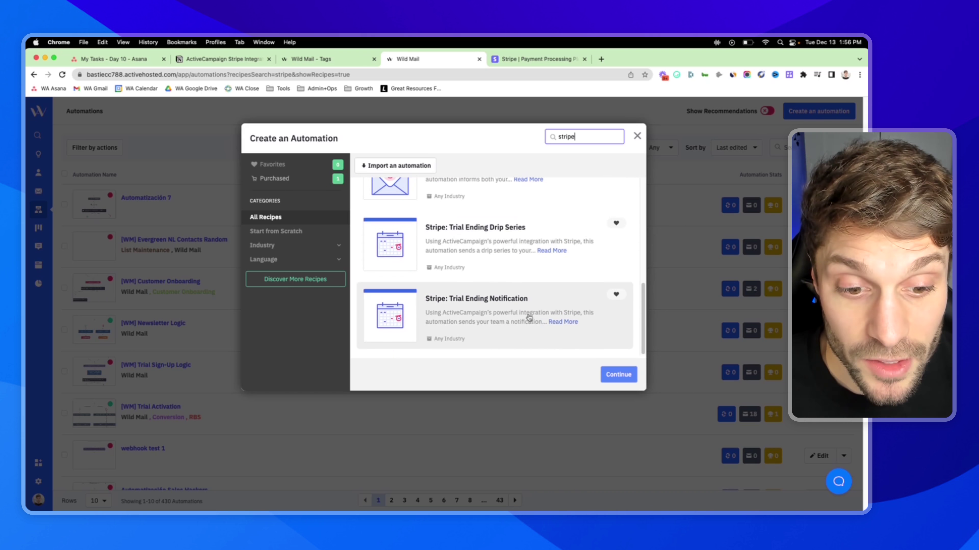
{"action": "scroll", "coordinate": [500, 293], "scroll_direction": "up", "scroll_amount": 8}
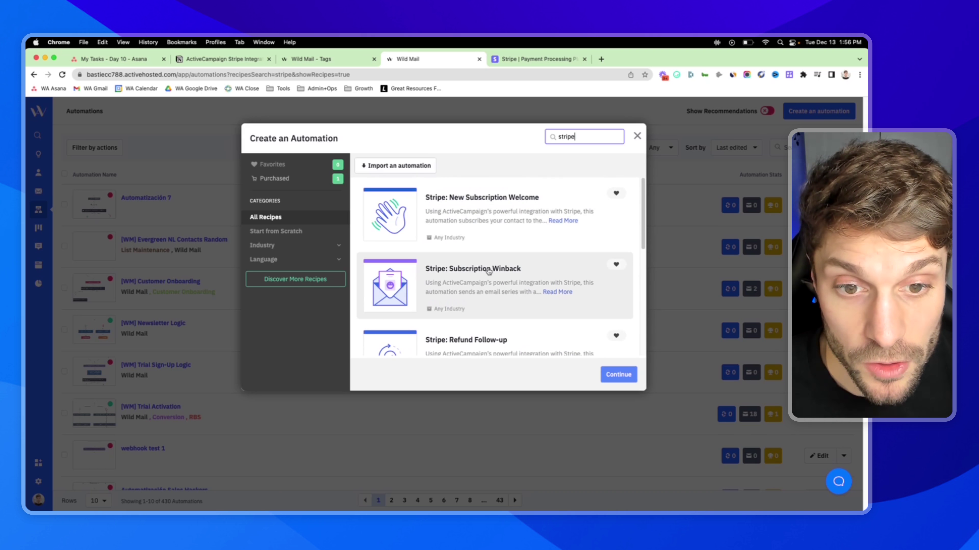
{"action": "scroll", "coordinate": [488, 271], "scroll_direction": "down", "scroll_amount": 7}
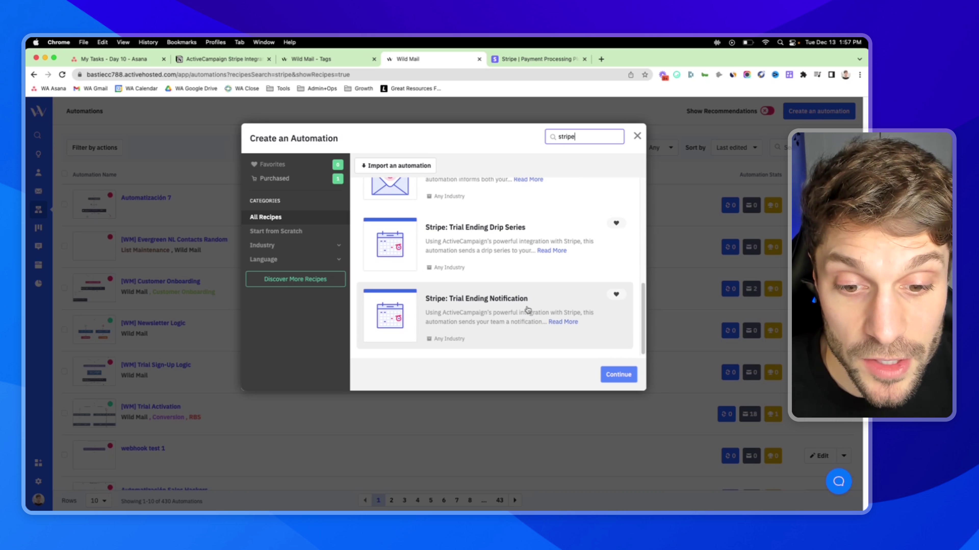
- Create an automation from the "Stripe: Trial Ending Notification" recipe and start its guided setup
{"action": "left_click", "coordinate": [512, 306]}
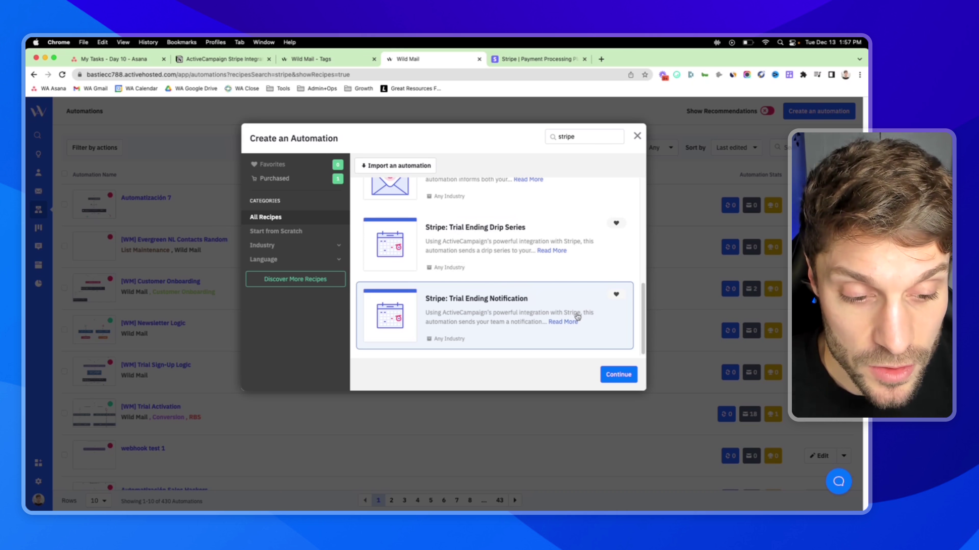
{"action": "left_click", "coordinate": [618, 375]}
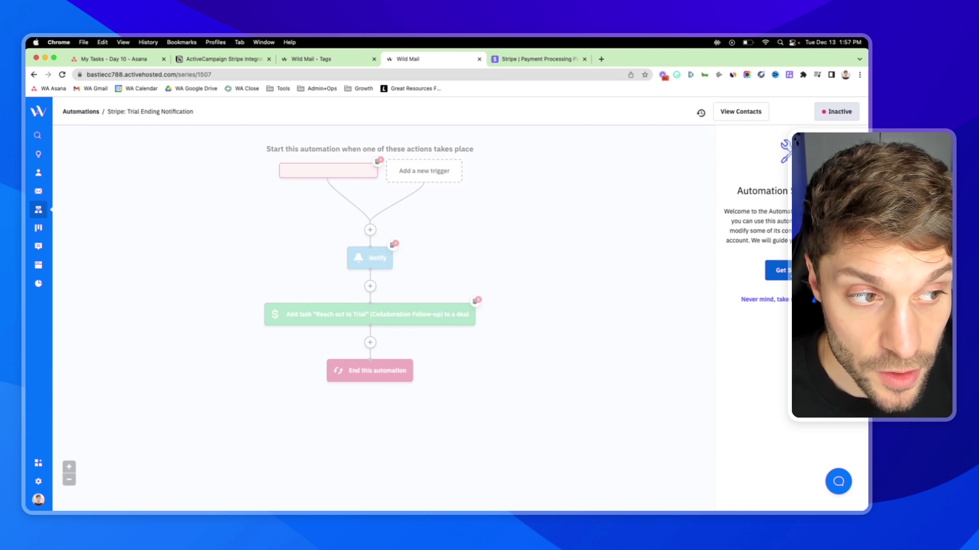
{"action": "left_click", "coordinate": [782, 270]}
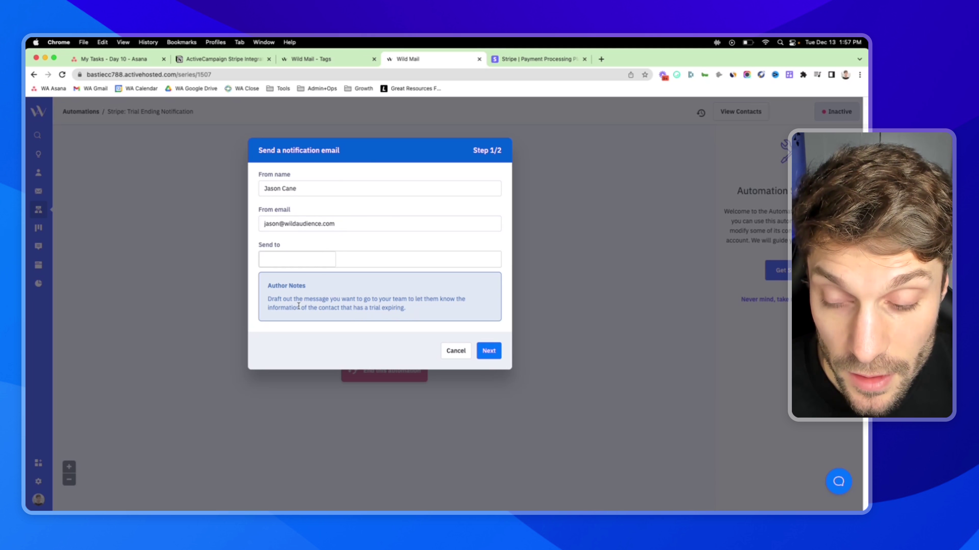
- Complete the notification email settings with the support team's address as sender and a team member's email as recipient
{"action": "left_click_drag", "start_coordinate": [269, 311], "coordinate": [402, 308]}
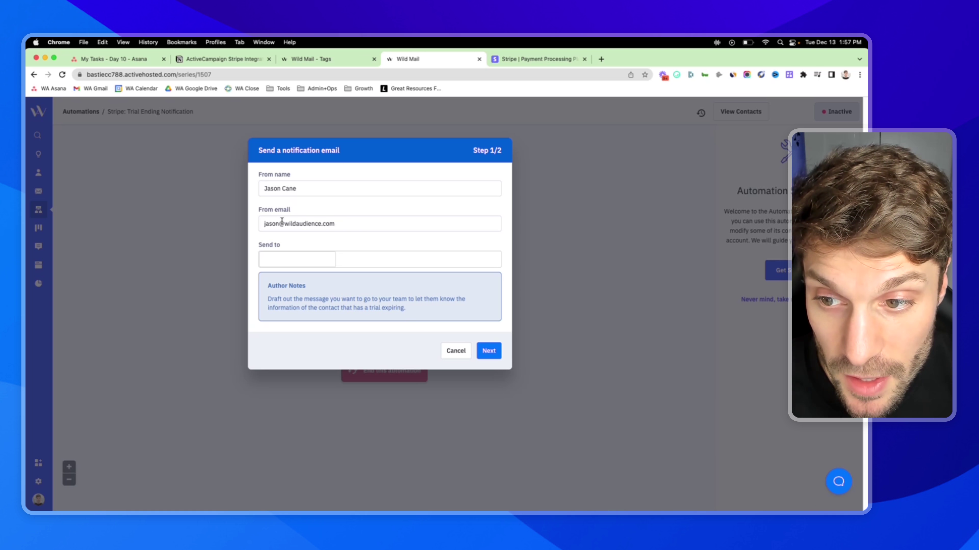
{"action": "left_click_drag", "start_coordinate": [279, 224], "coordinate": [262, 224]}
{"action": "type", "text": "support"}
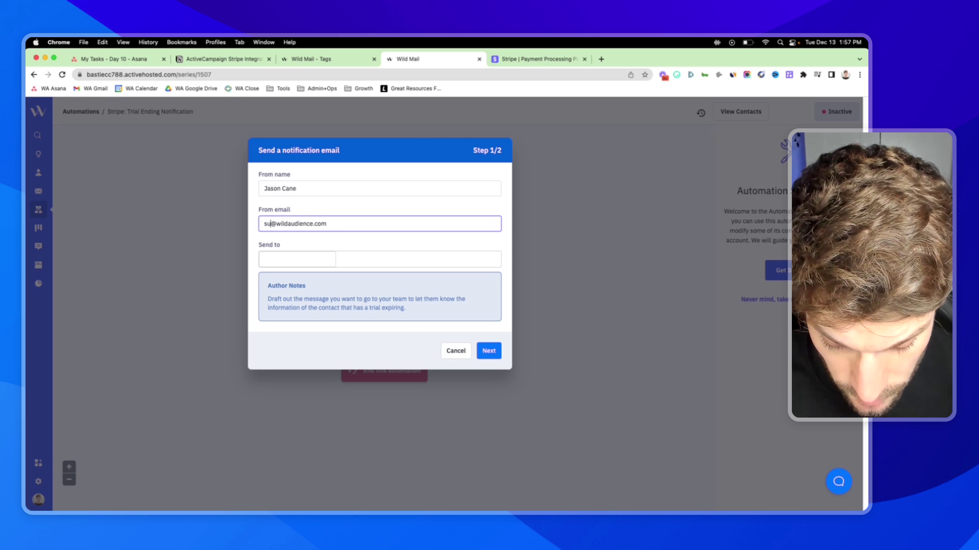
{"action": "left_click", "coordinate": [298, 257]}
{"action": "key", "text": "super+v"}
{"action": "key", "text": "Down"}
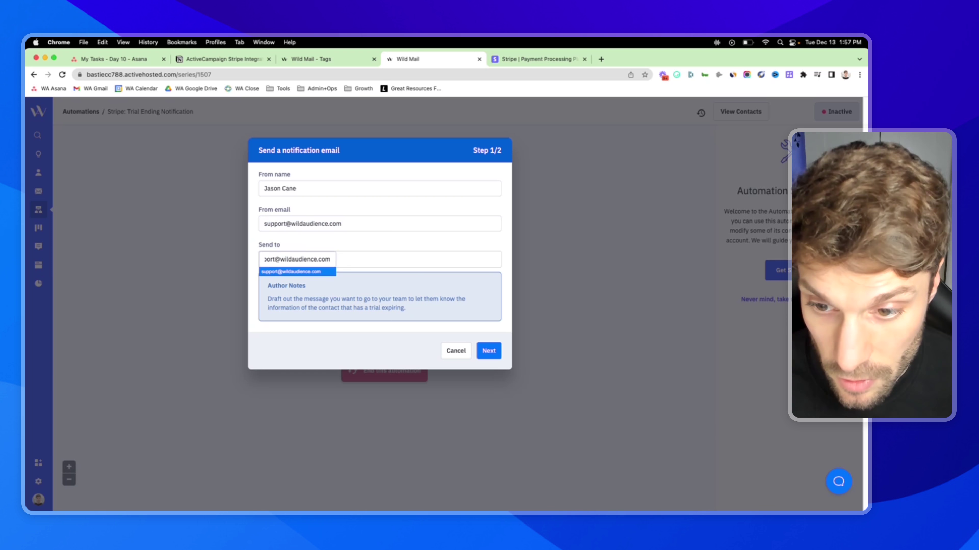
{"action": "double_click", "coordinate": [269, 259]}
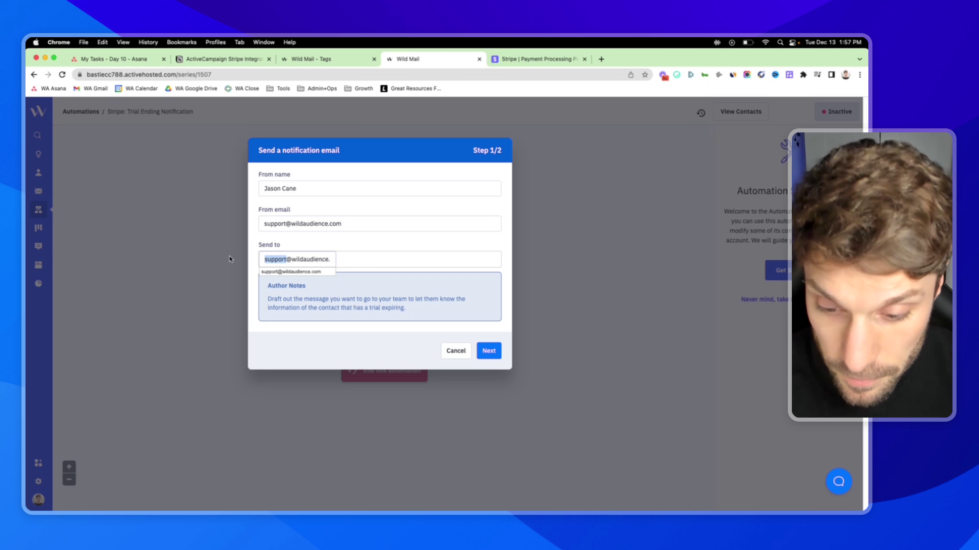
{"action": "key", "text": "BackSpace"}
{"action": "type", "text": "jason"}
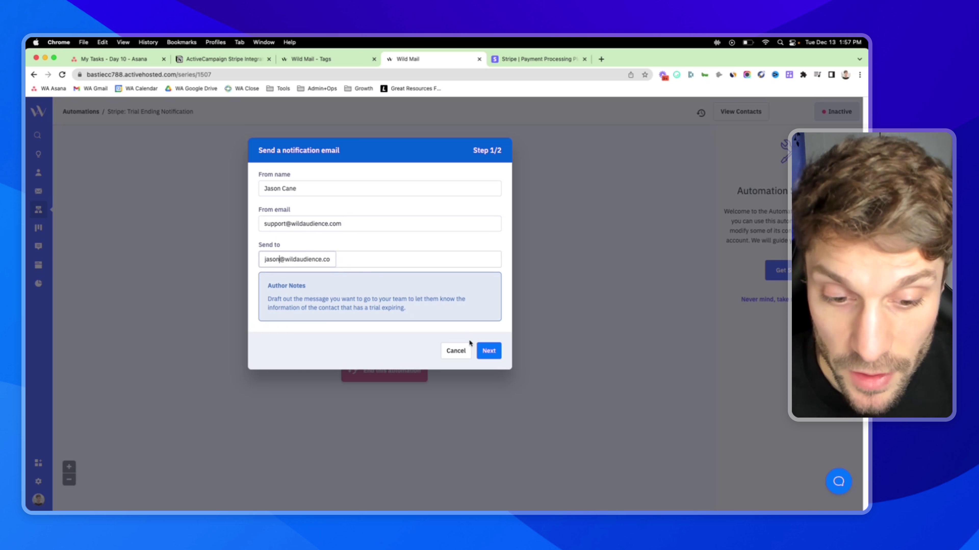
{"action": "left_click", "coordinate": [488, 353]}
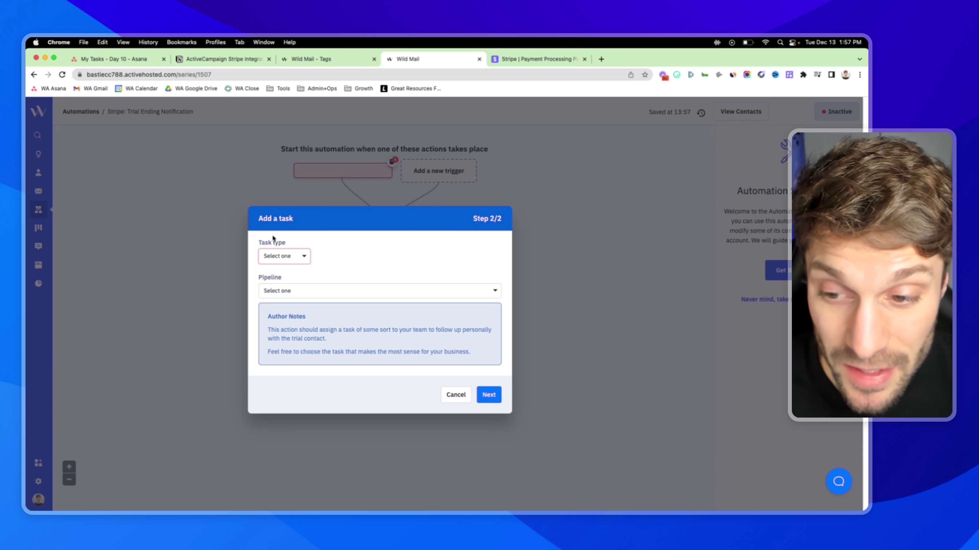
- Set the follow-up task's type to Email Follow-up and its pipeline to Wild Mail, and complete the guided setup
{"action": "left_click", "coordinate": [308, 258]}
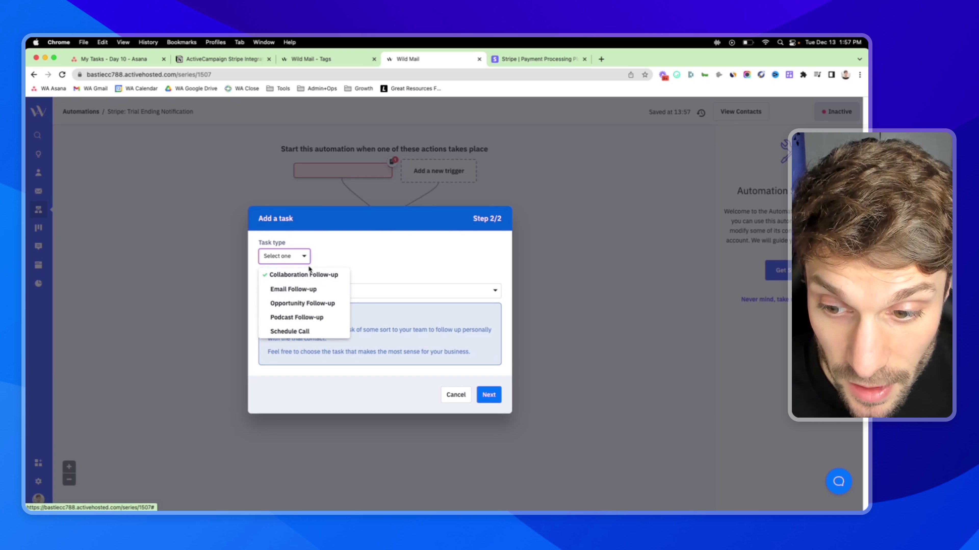
{"action": "left_click", "coordinate": [315, 290]}
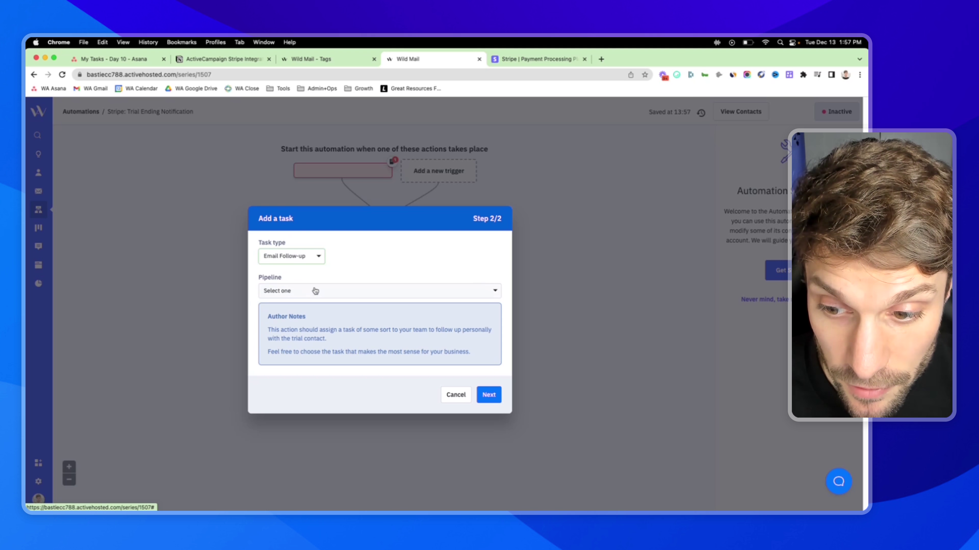
{"action": "left_click", "coordinate": [349, 293]}
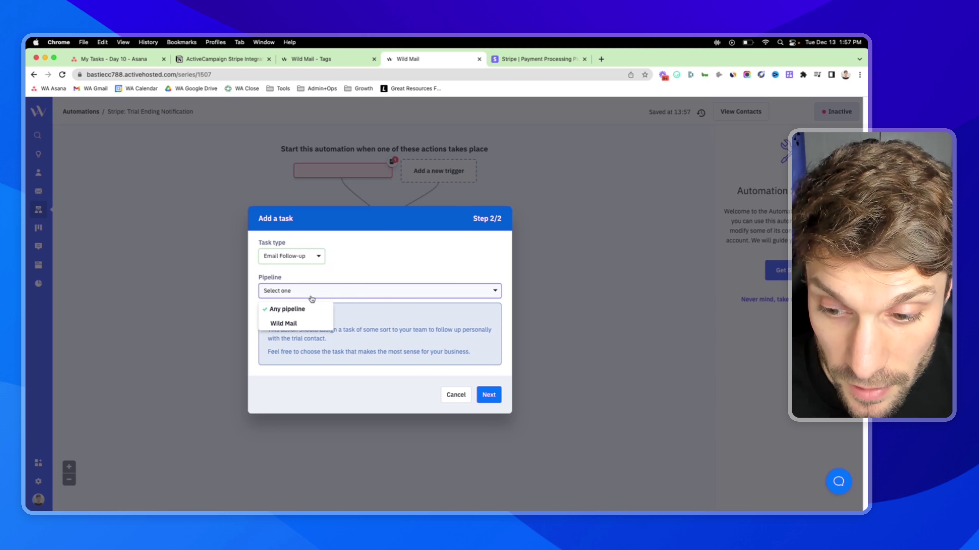
{"action": "left_click", "coordinate": [300, 324]}
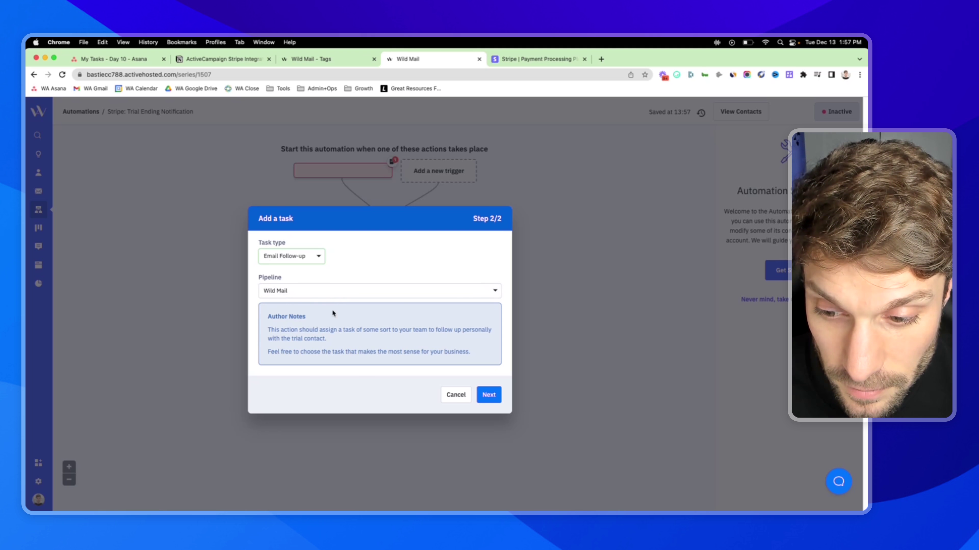
{"action": "left_click_drag", "start_coordinate": [271, 330], "coordinate": [346, 342]}
{"action": "left_click", "coordinate": [346, 338]}
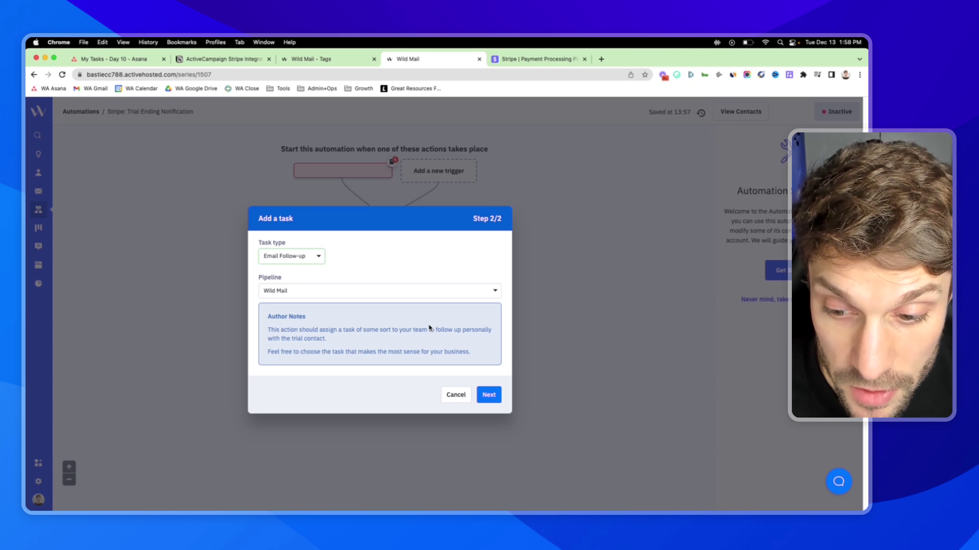
{"action": "left_click", "coordinate": [489, 395]}
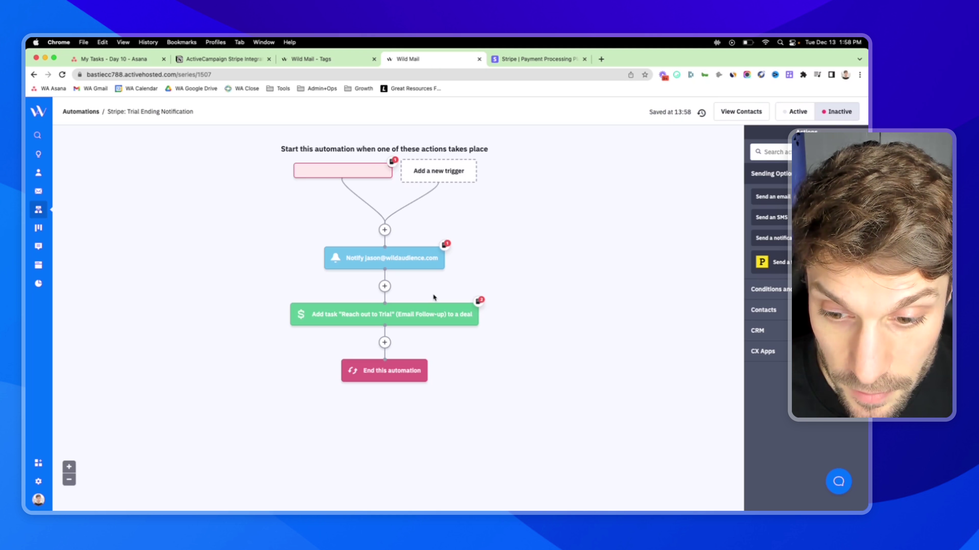
- Examine the options of the automation's Stripe start trigger, including its source and resource, and close them without saving
{"action": "mouse_move", "coordinate": [390, 173]}
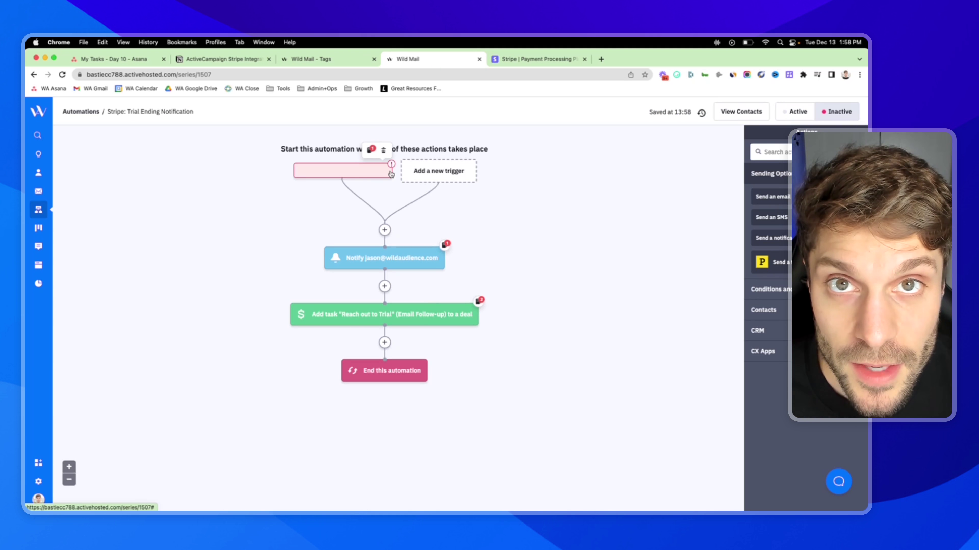
{"action": "left_click", "coordinate": [355, 174]}
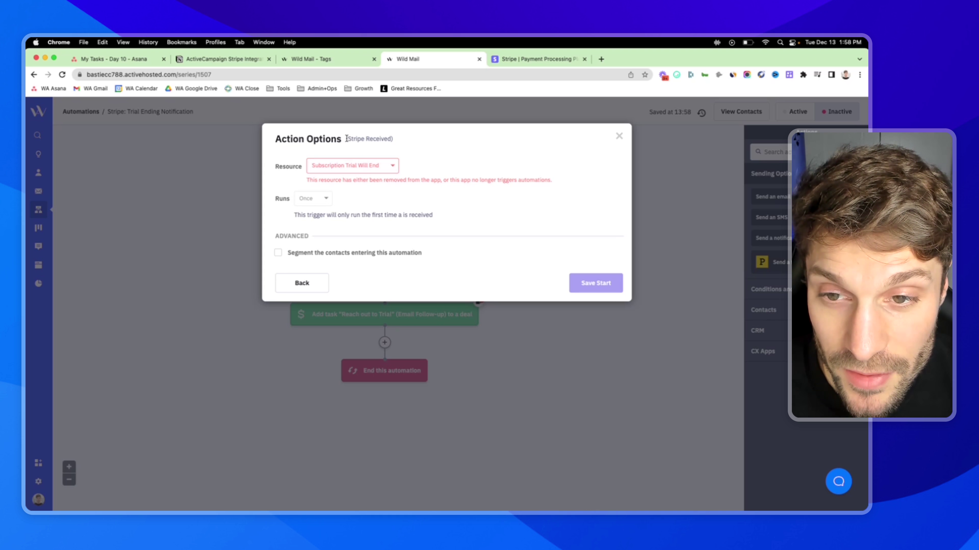
{"action": "left_click_drag", "start_coordinate": [346, 138], "coordinate": [396, 137]}
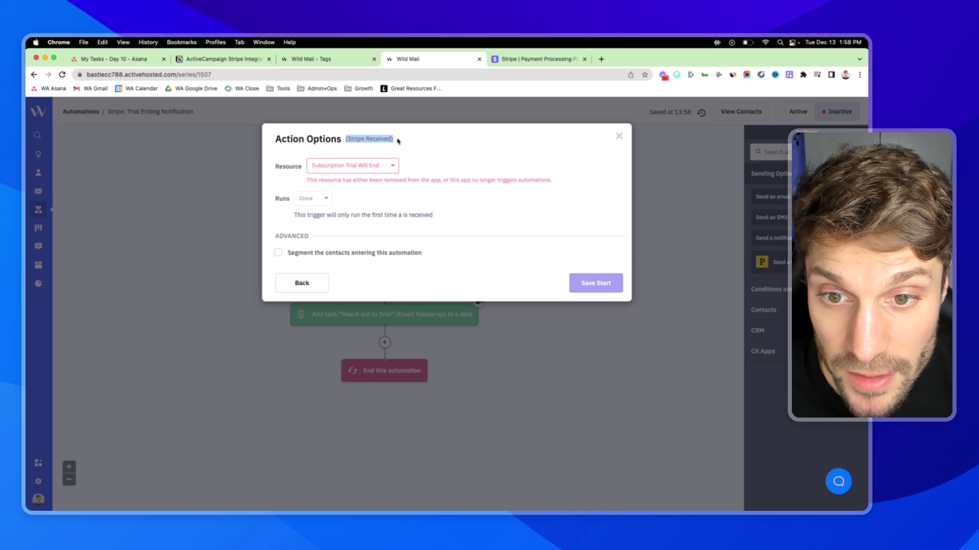
{"action": "left_click", "coordinate": [396, 136]}
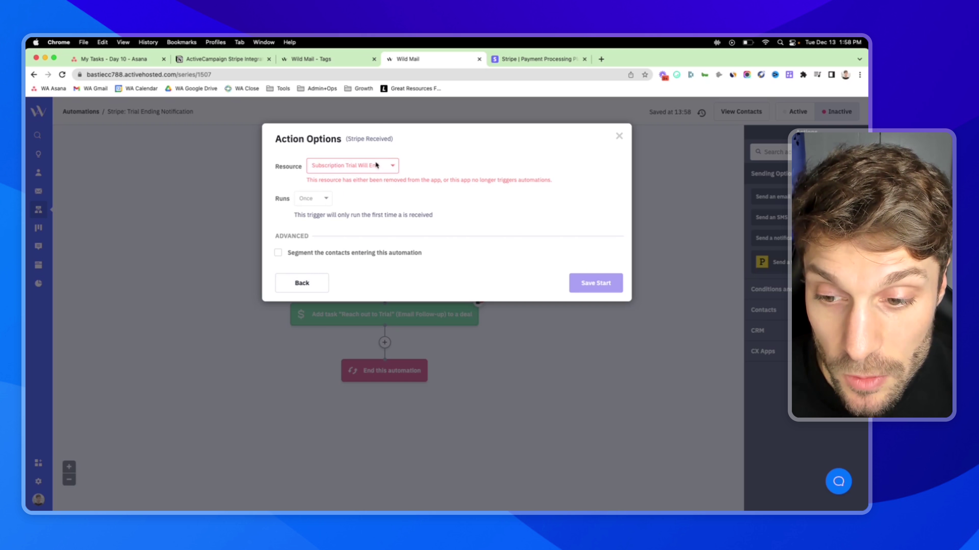
{"action": "left_click", "coordinate": [649, 174]}
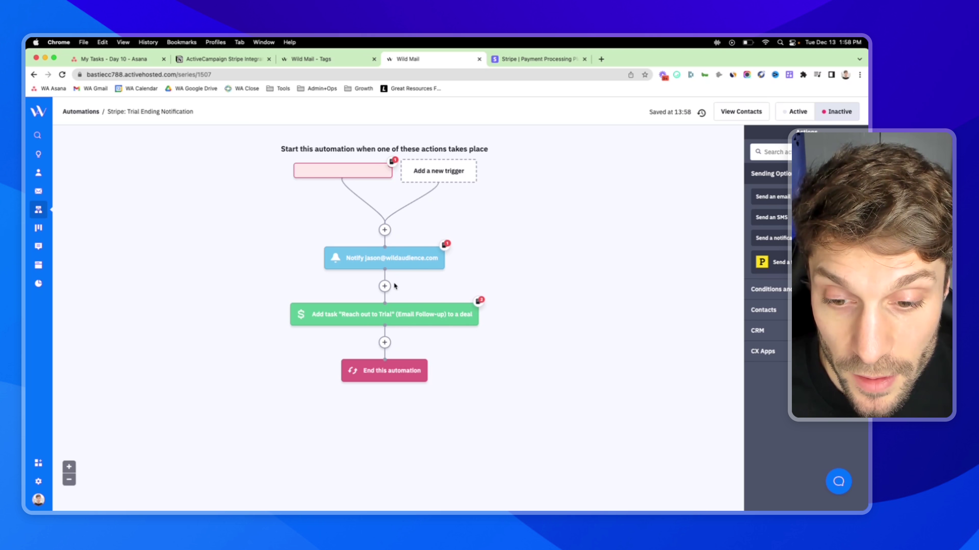
- Look at the Webhook action's URL setting before the automation's end, and leave without adding the action
{"action": "left_click", "coordinate": [384, 342]}
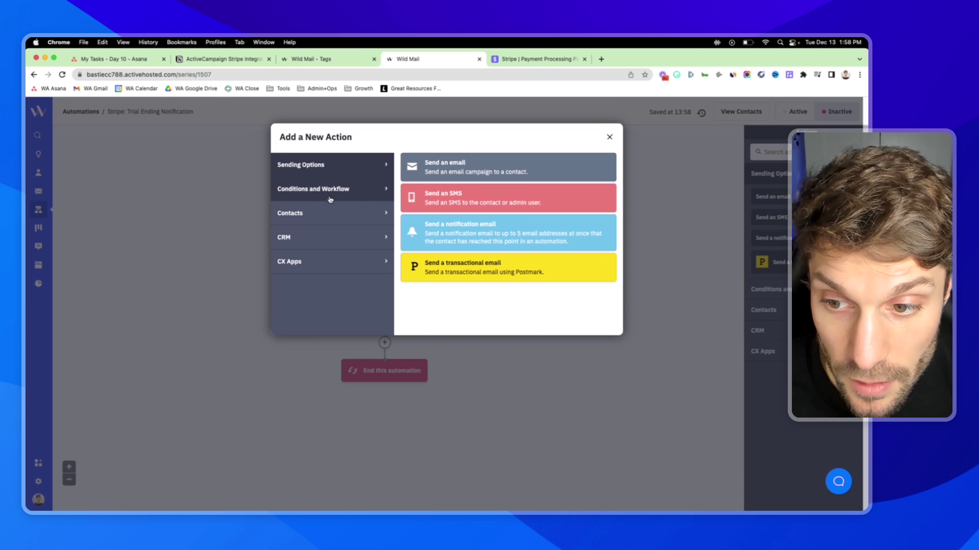
{"action": "left_click", "coordinate": [348, 190]}
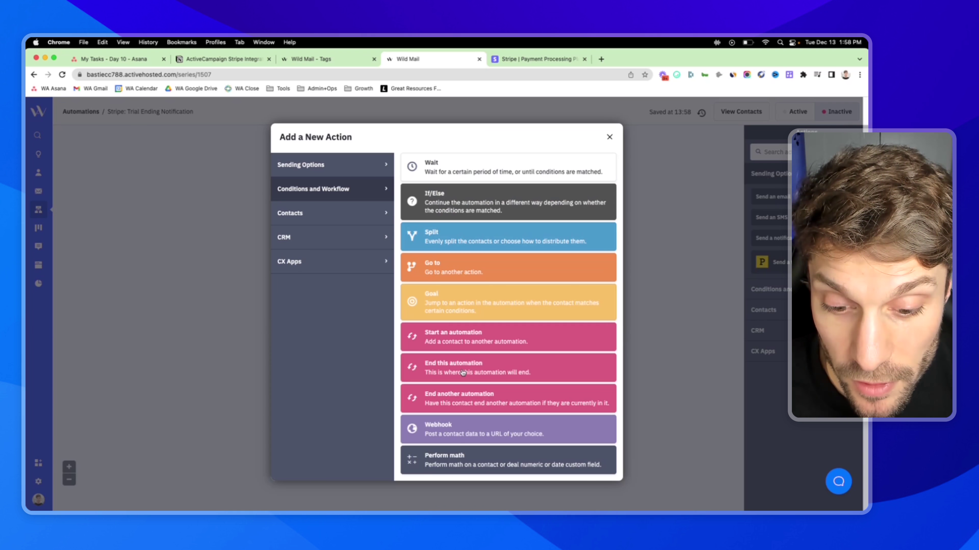
{"action": "left_click", "coordinate": [458, 436]}
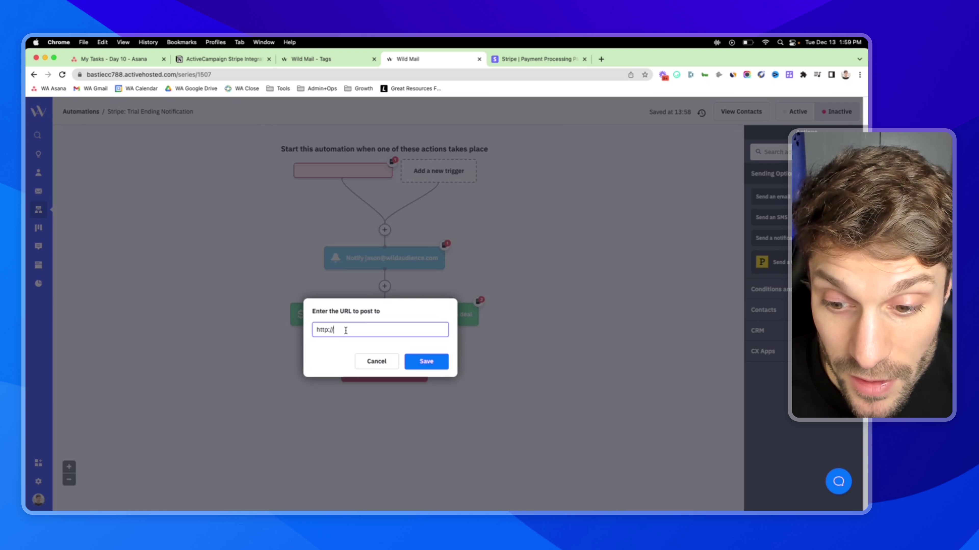
{"action": "left_click_drag", "start_coordinate": [361, 326], "coordinate": [312, 330]}
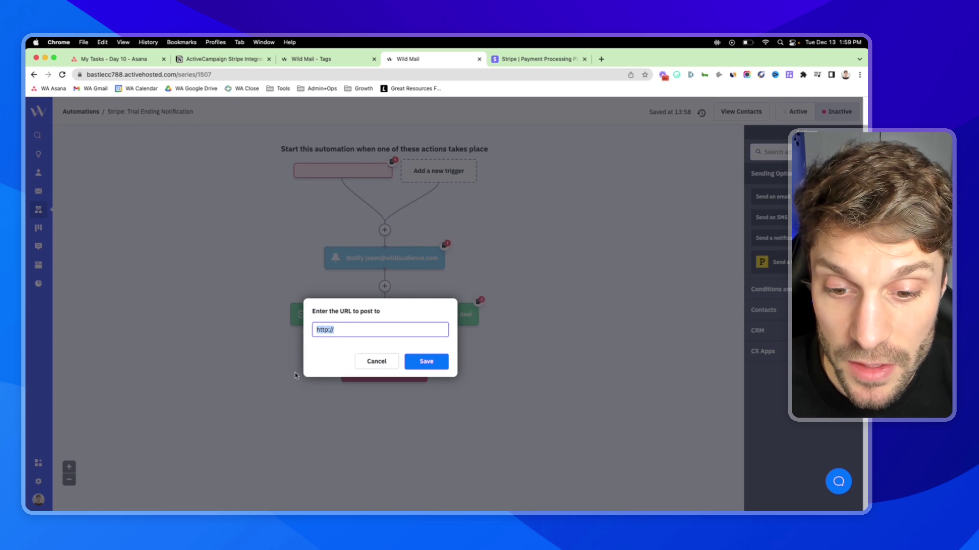
{"action": "left_click", "coordinate": [376, 361]}
- Examine the Postmark transactional email action's message settings, from server to link tracking, using the connected account, and close without adding it
{"action": "left_click", "coordinate": [385, 344]}
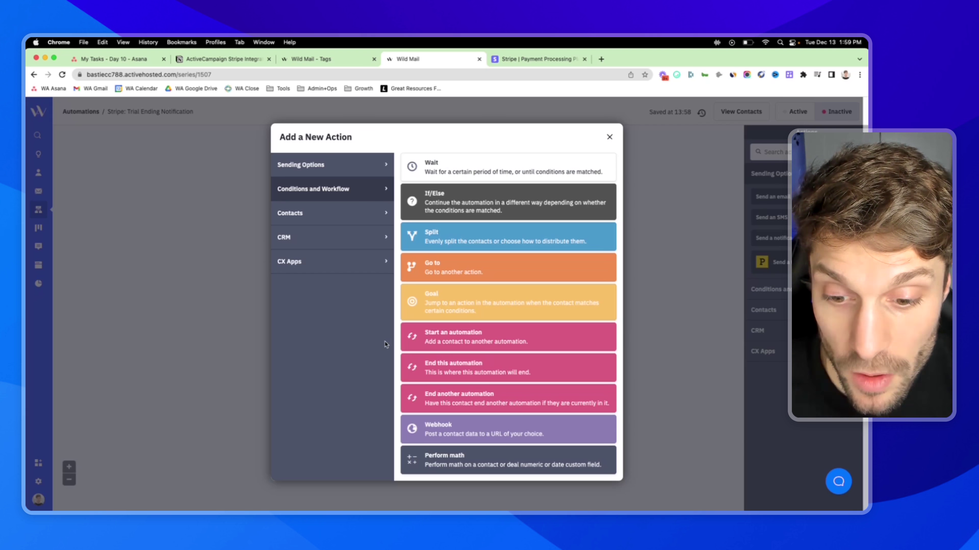
{"action": "left_click", "coordinate": [336, 164]}
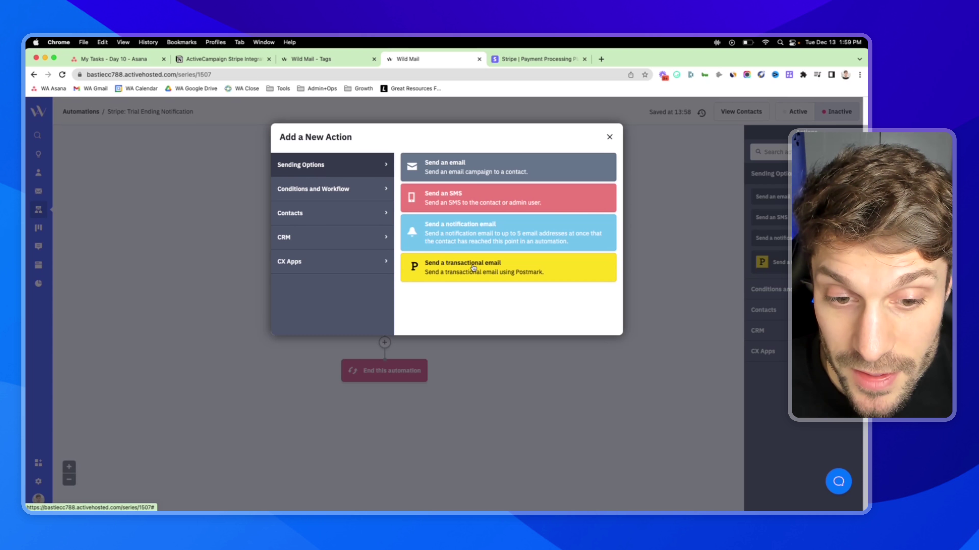
{"action": "left_click", "coordinate": [462, 266]}
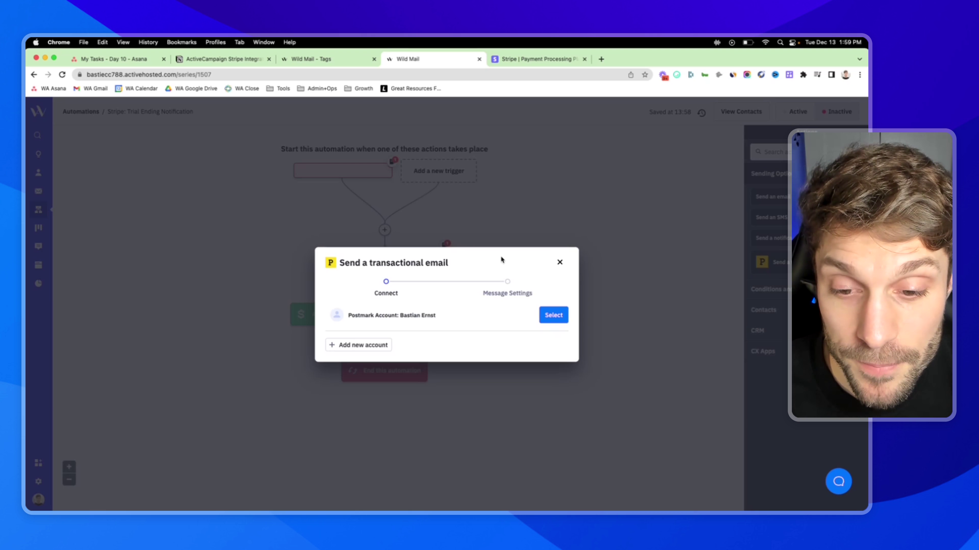
{"action": "left_click", "coordinate": [553, 315]}
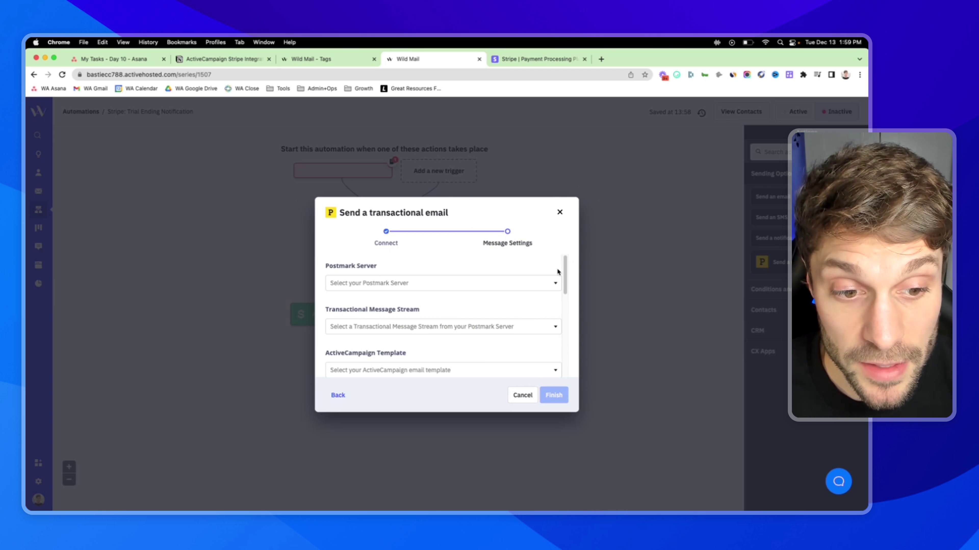
{"action": "left_click_drag", "start_coordinate": [564, 273], "coordinate": [561, 346]}
{"action": "scroll", "coordinate": [560, 345], "scroll_direction": "down", "scroll_amount": 1}
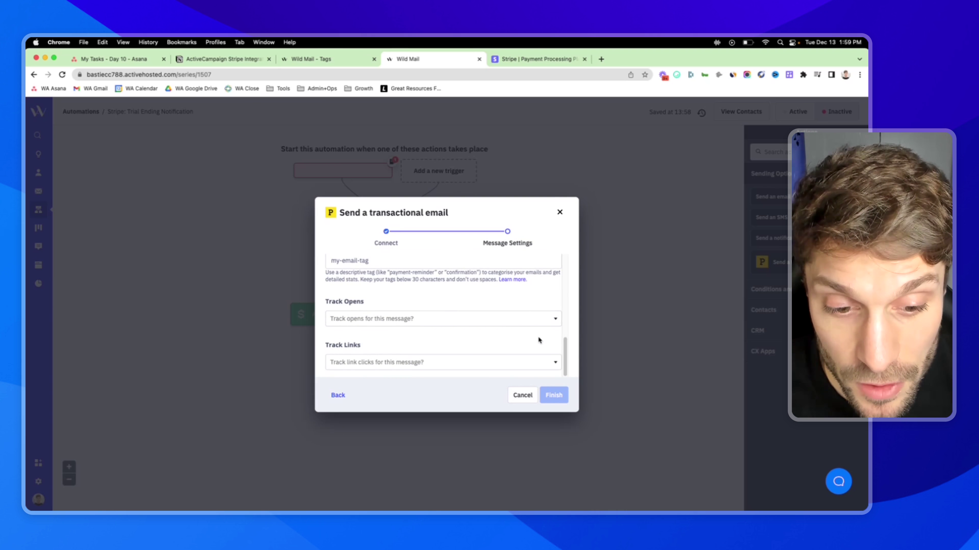
{"action": "scroll", "coordinate": [566, 346], "scroll_direction": "up", "scroll_amount": 5}
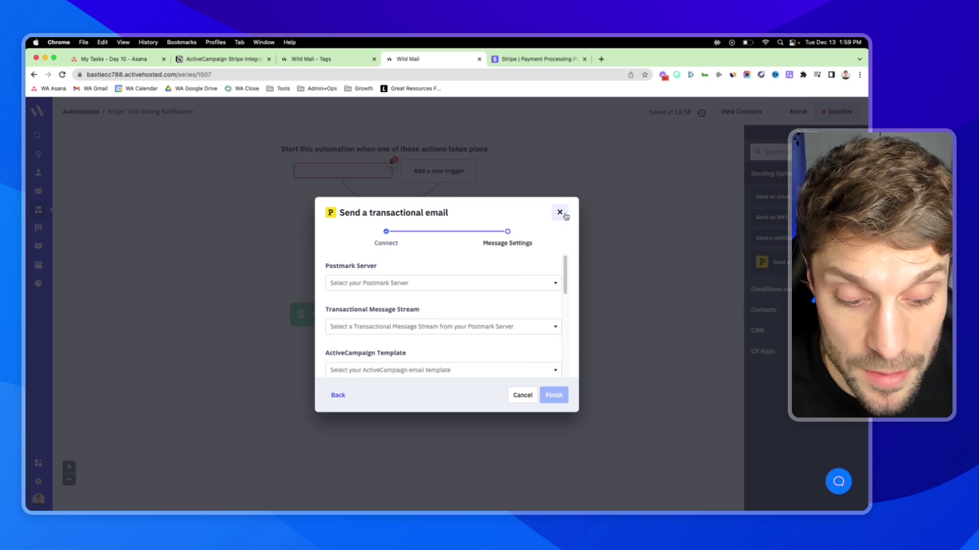
{"action": "left_click_drag", "start_coordinate": [369, 214], "coordinate": [449, 215]}
{"action": "left_click", "coordinate": [450, 217]}
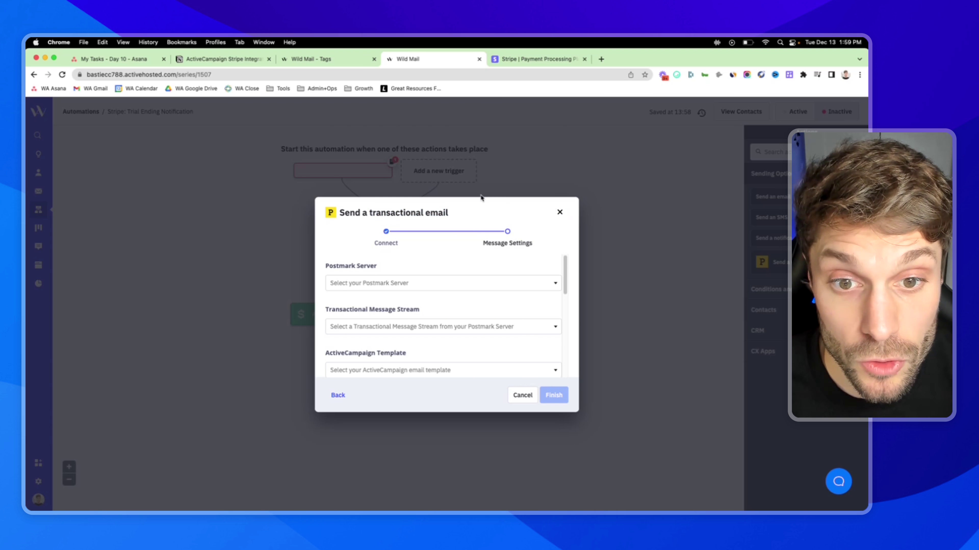
{"action": "left_click", "coordinate": [559, 213]}
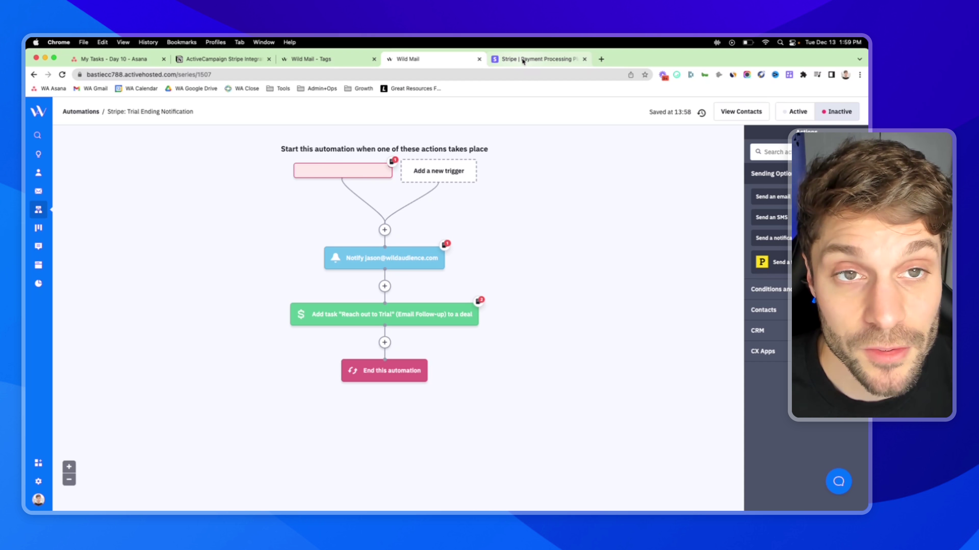
- Switch to the Notion integration overview and review the first steps under "How to Connect Stripe to AC"
{"action": "left_click", "coordinate": [241, 59]}
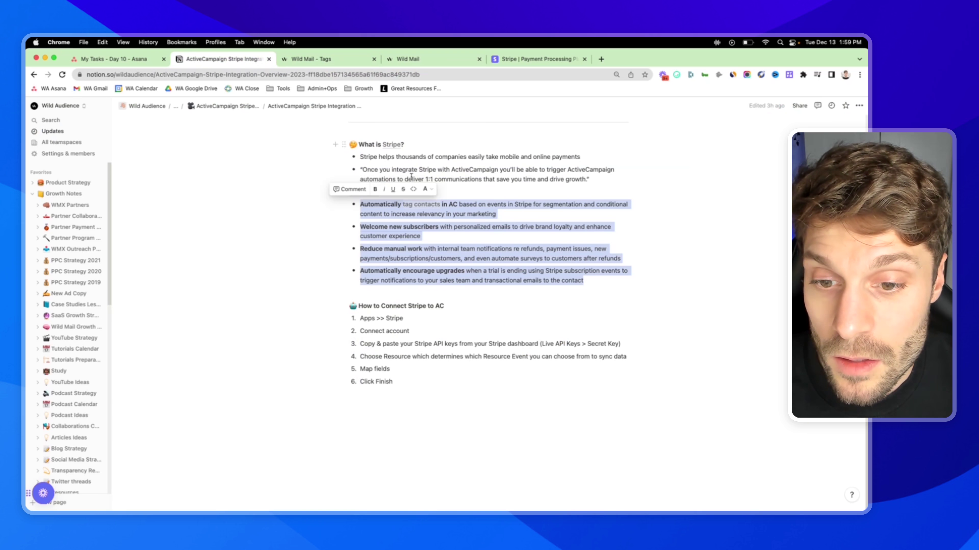
{"action": "left_click", "coordinate": [421, 297]}
{"action": "left_click_drag", "start_coordinate": [350, 306], "coordinate": [443, 309]}
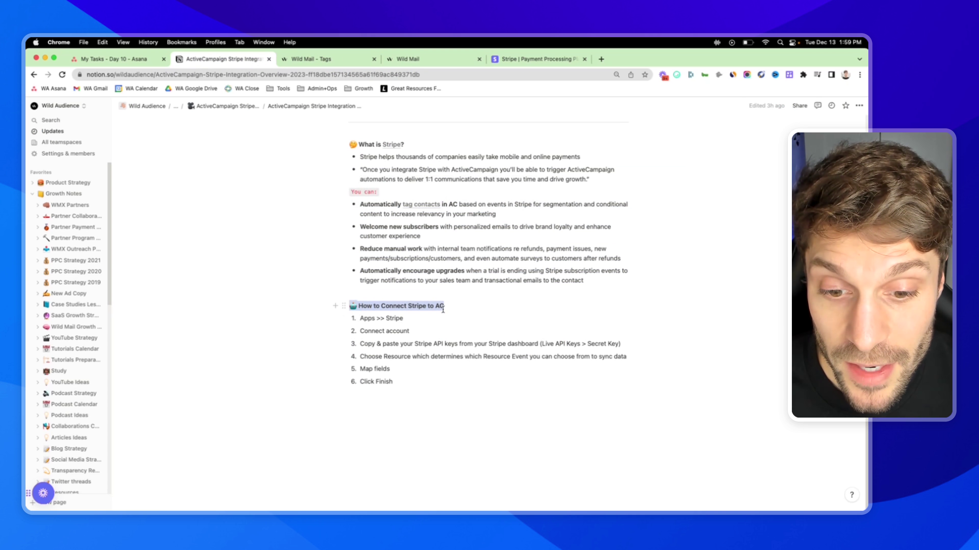
{"action": "left_click", "coordinate": [414, 377]}
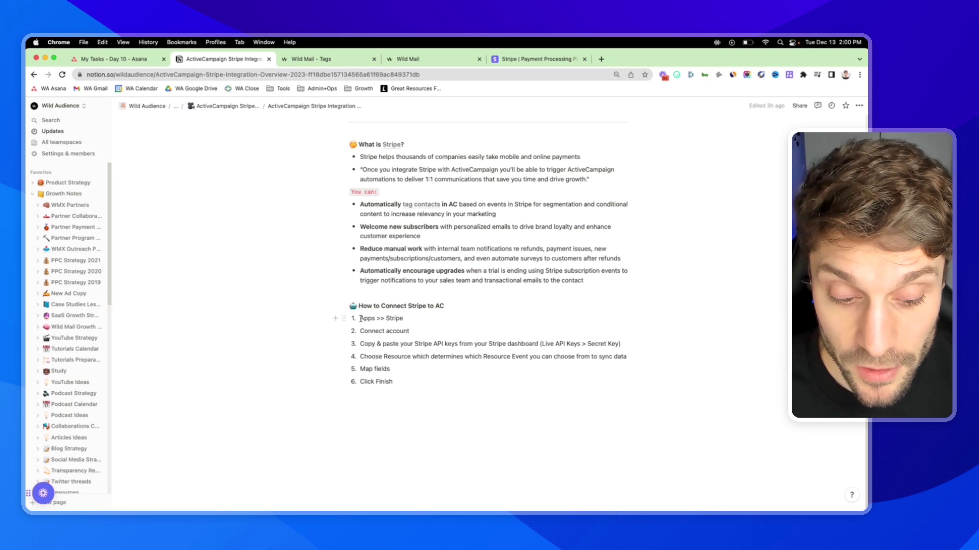
{"action": "left_click_drag", "start_coordinate": [361, 318], "coordinate": [423, 321]}
{"action": "left_click", "coordinate": [428, 322]}
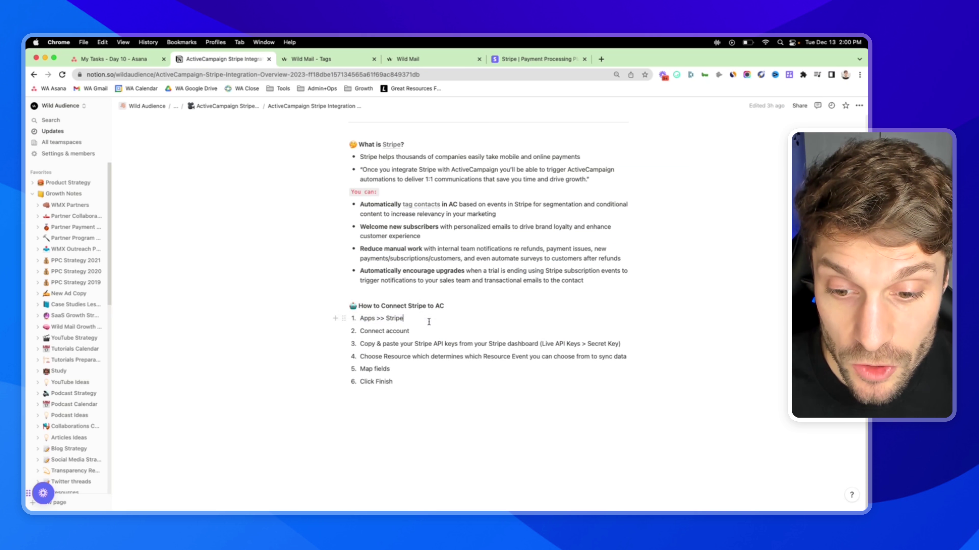
{"action": "triple_click", "coordinate": [367, 332]}
{"action": "left_click", "coordinate": [368, 332]}
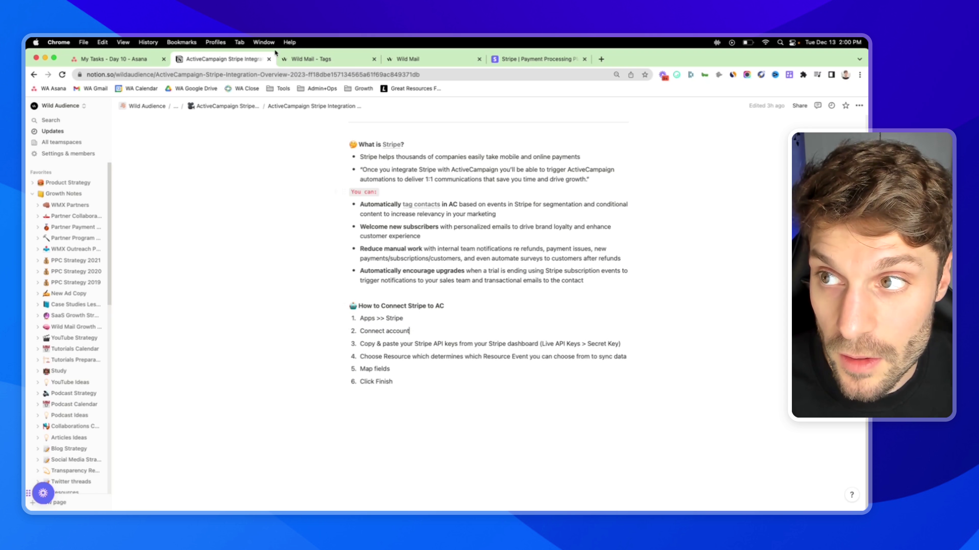
- Switch to the Wild Mail tags page and go to the Stripe integration among the available apps
{"action": "left_click", "coordinate": [358, 59]}
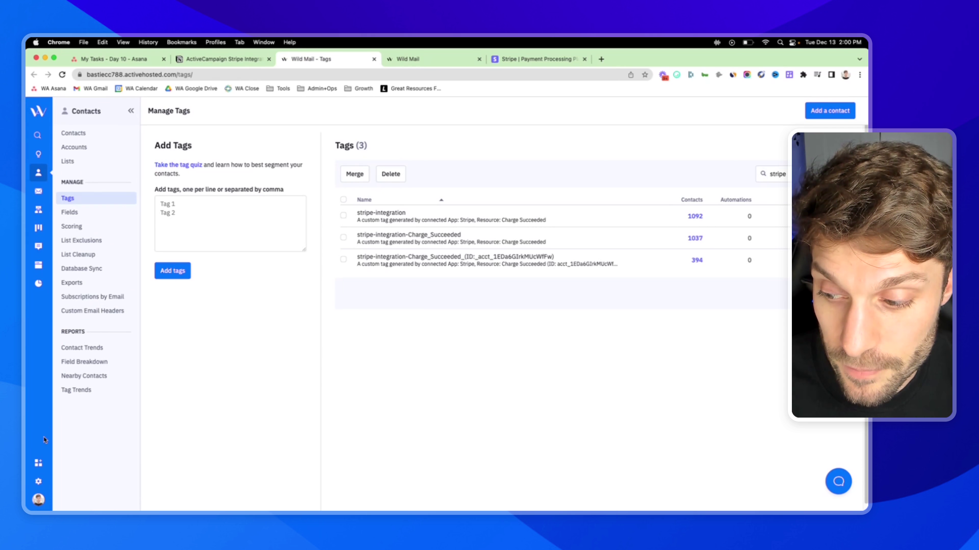
{"action": "left_click", "coordinate": [38, 463]}
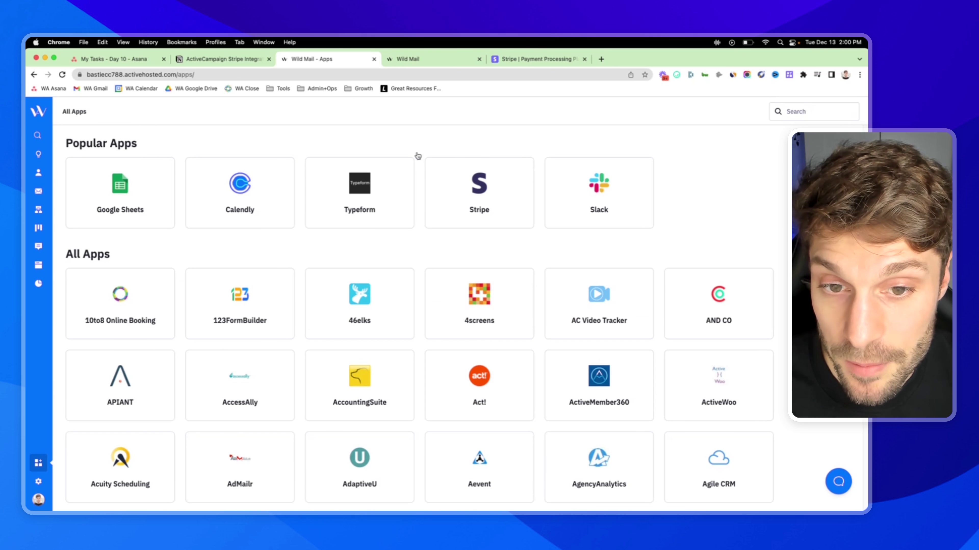
{"action": "left_click", "coordinate": [484, 192]}
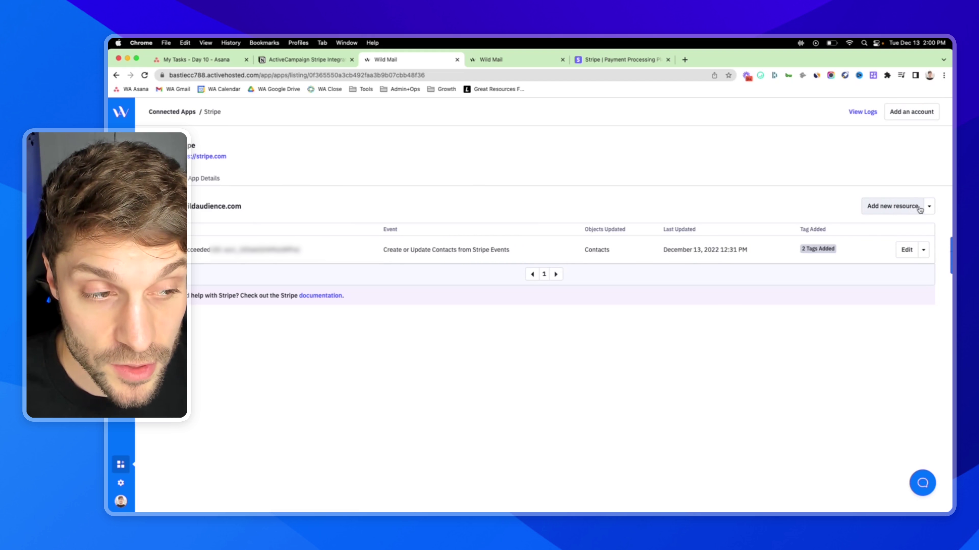
- Start a new Stripe resource with the connected account, choosing Subscription as the resource and Trial Will End as the event
{"action": "left_click", "coordinate": [898, 206]}
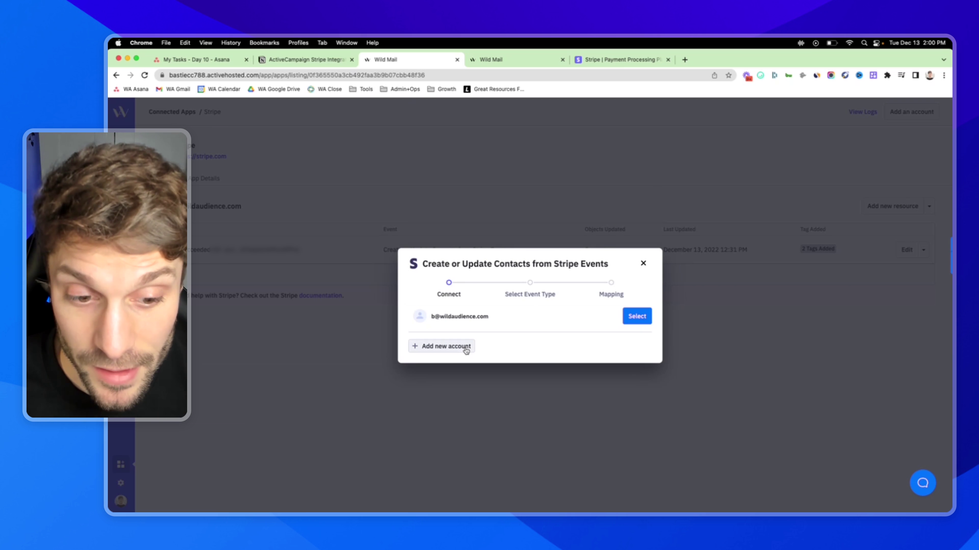
{"action": "left_click", "coordinate": [637, 315]}
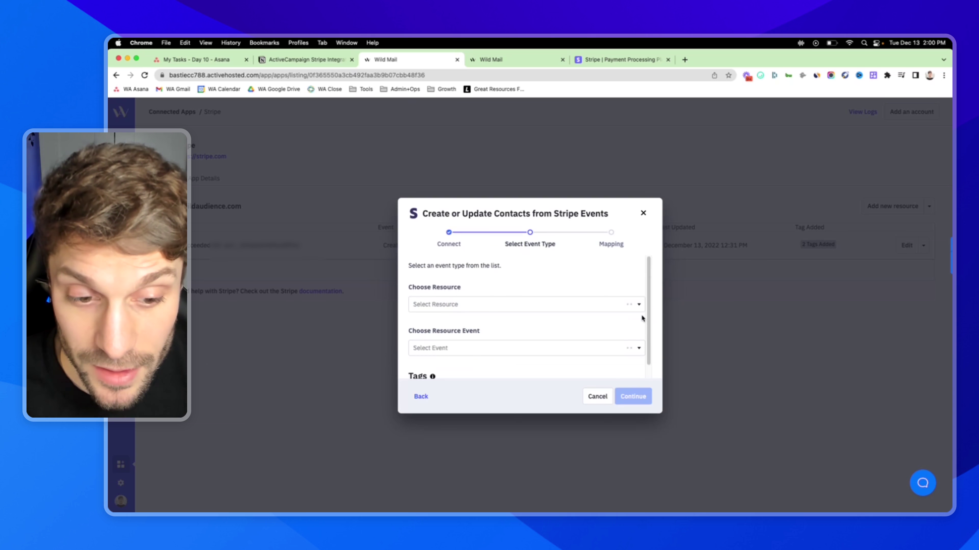
{"action": "left_click", "coordinate": [566, 308]}
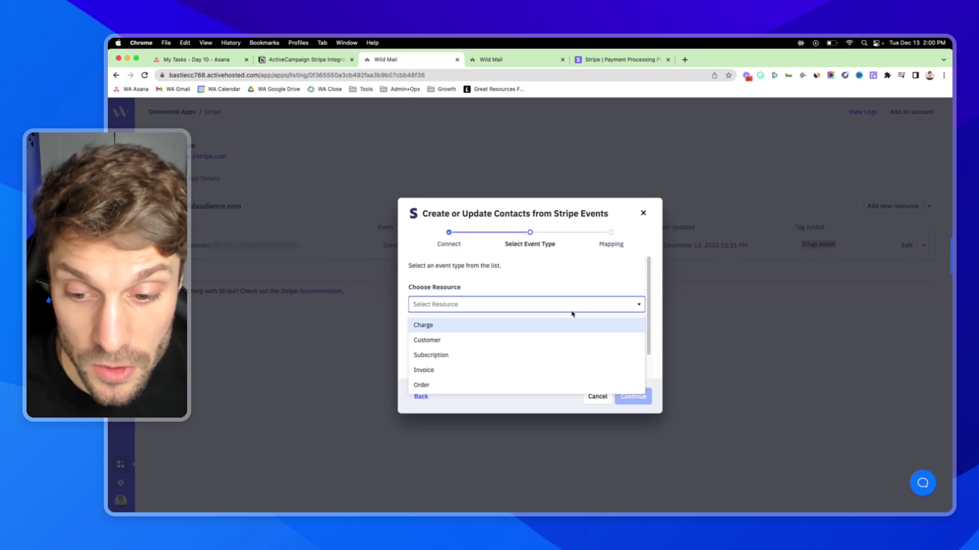
{"action": "left_click", "coordinate": [553, 355]}
{"action": "left_click", "coordinate": [520, 349]}
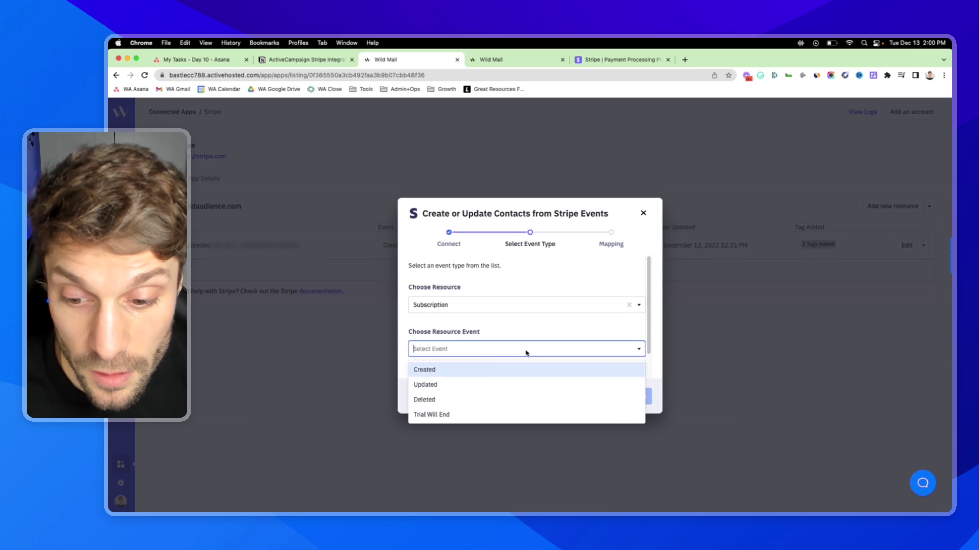
{"action": "left_click", "coordinate": [483, 409]}
{"action": "scroll", "coordinate": [474, 330], "scroll_direction": "down", "scroll_amount": 3}
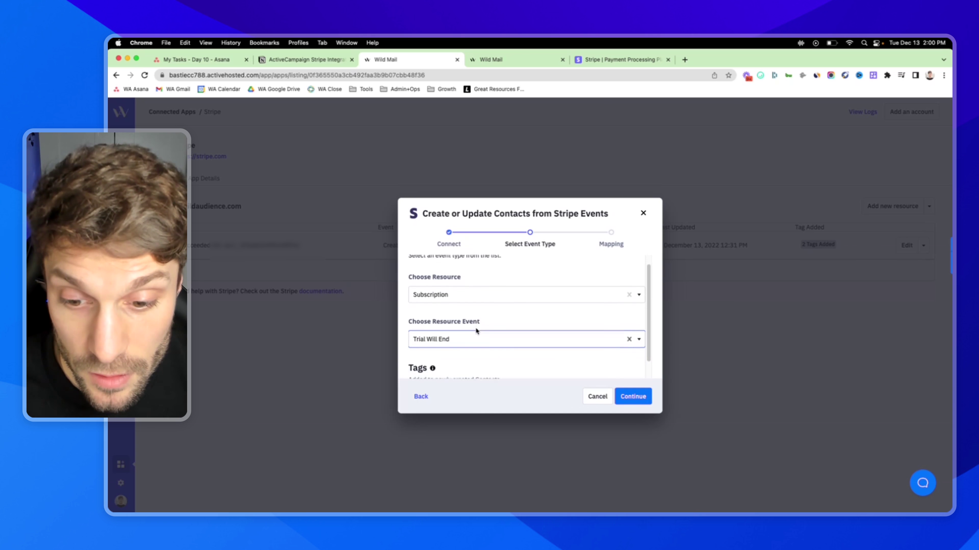
- Examine the tags given to newly created contacts for the Subscription Trial Will End event, including the tag tooltips
{"action": "scroll", "coordinate": [509, 317], "scroll_direction": "up", "scroll_amount": 2}
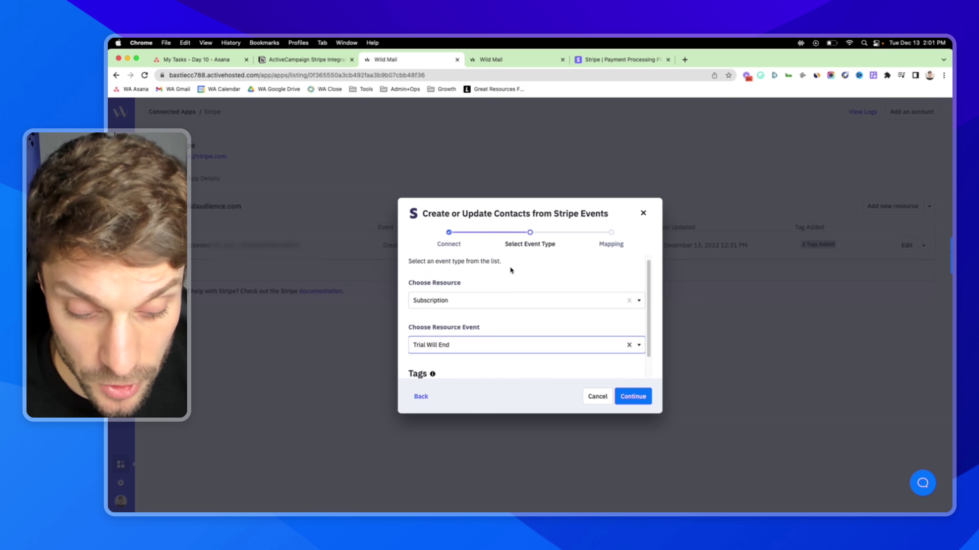
{"action": "scroll", "coordinate": [490, 306], "scroll_direction": "down", "scroll_amount": 2}
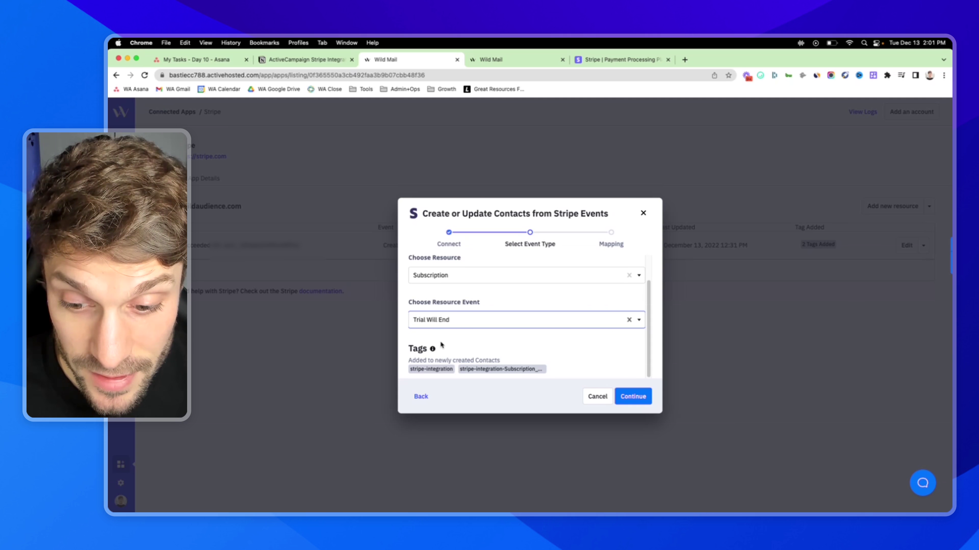
{"action": "mouse_move", "coordinate": [433, 350]}
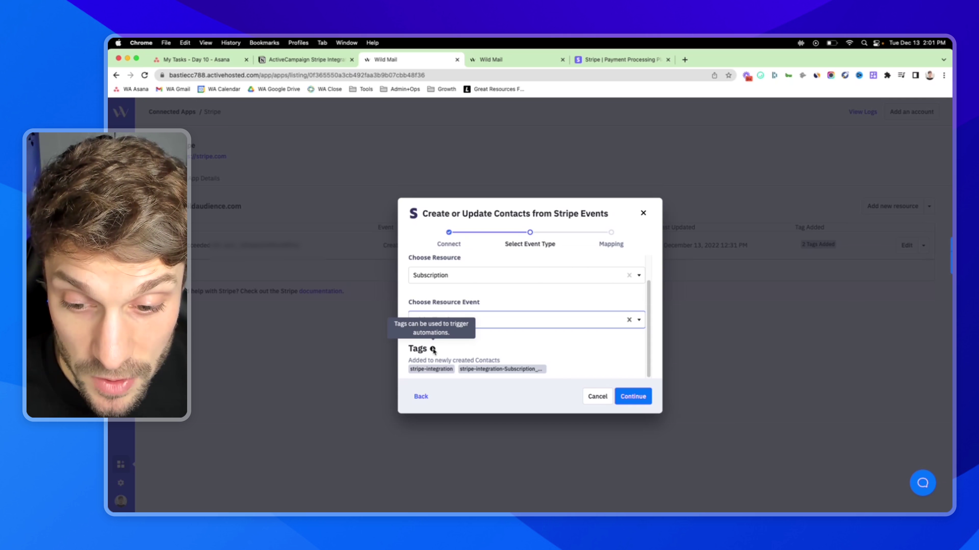
{"action": "left_click_drag", "start_coordinate": [410, 370], "coordinate": [542, 371]}
{"action": "left_click", "coordinate": [542, 371]}
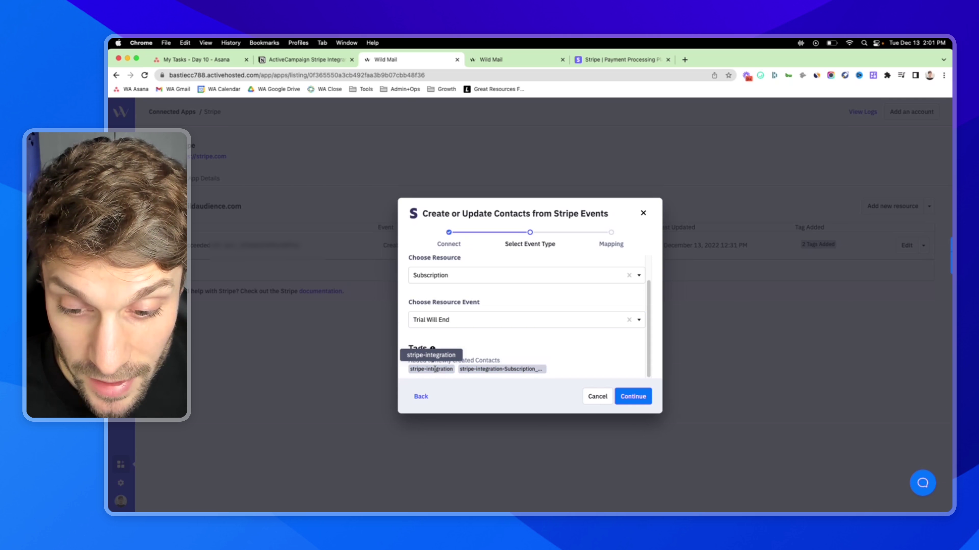
{"action": "left_click_drag", "start_coordinate": [459, 371], "coordinate": [525, 371]}
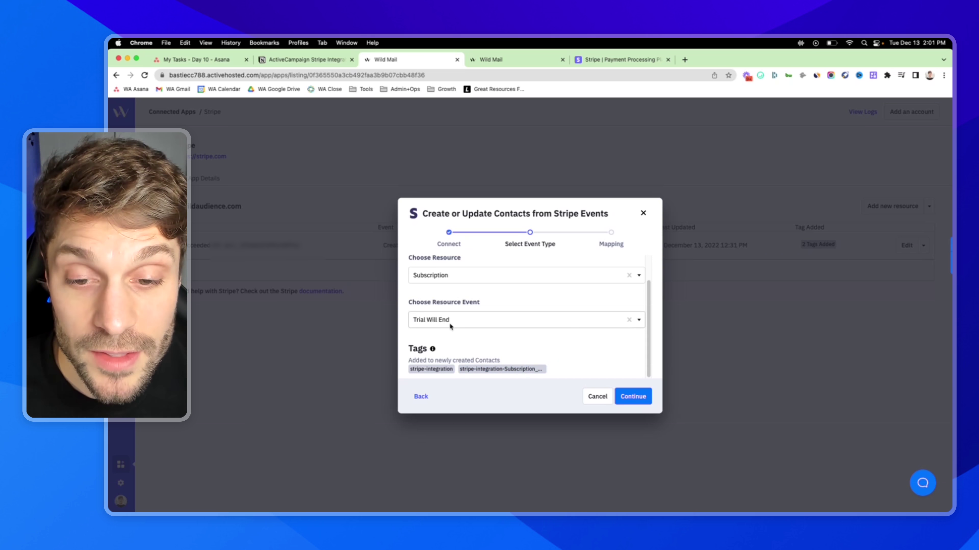
{"action": "scroll", "coordinate": [480, 279], "scroll_direction": "up", "scroll_amount": 1}
{"action": "scroll", "coordinate": [480, 278], "scroll_direction": "up", "scroll_amount": 2}
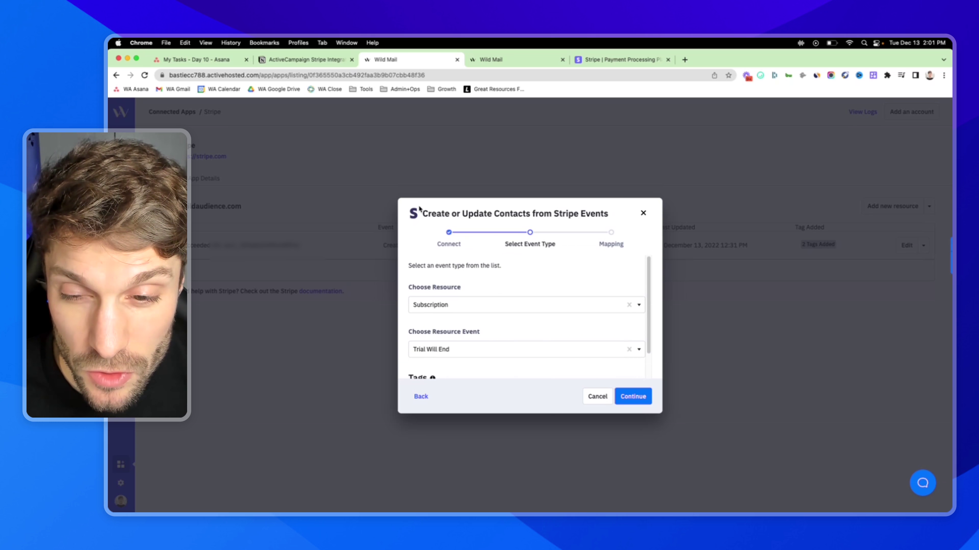
{"action": "scroll", "coordinate": [480, 308], "scroll_direction": "down", "scroll_amount": 1}
{"action": "scroll", "coordinate": [480, 317], "scroll_direction": "down", "scroll_amount": 2}
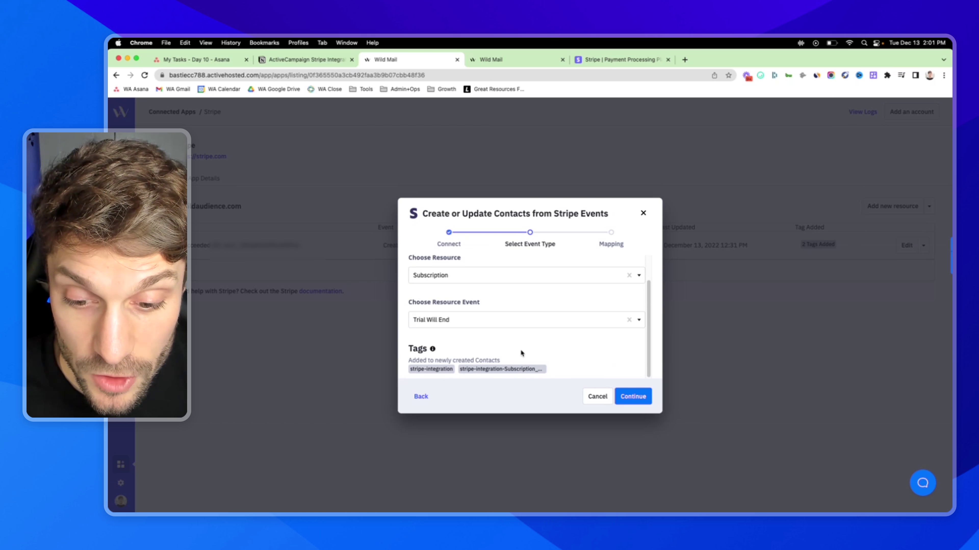
{"action": "scroll", "coordinate": [565, 353], "scroll_direction": "up", "scroll_amount": 1}
{"action": "scroll", "coordinate": [526, 321], "scroll_direction": "up", "scroll_amount": 3}
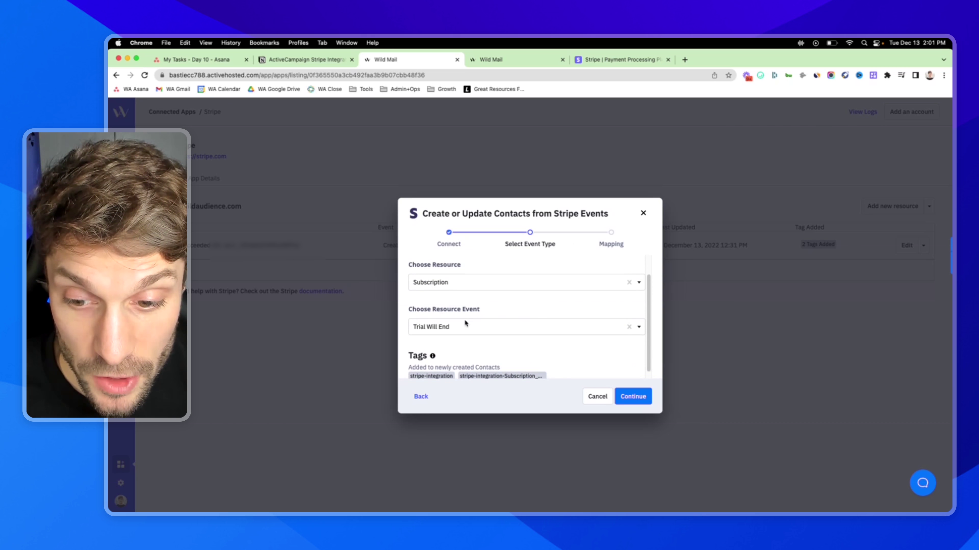
- Switch to the "Stripe: Trial Ending Notification" automation and look at its start trigger
{"action": "left_click", "coordinate": [490, 64]}
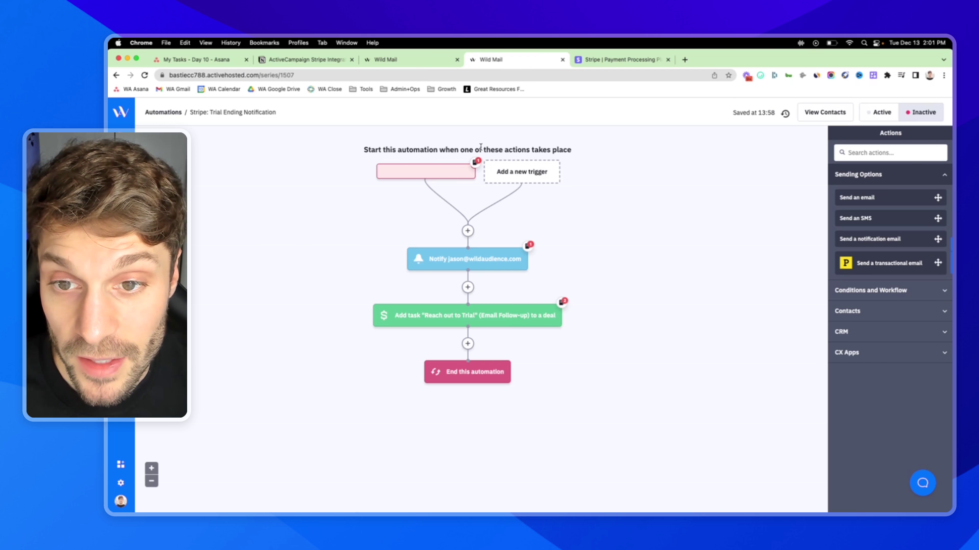
{"action": "mouse_move", "coordinate": [434, 169]}
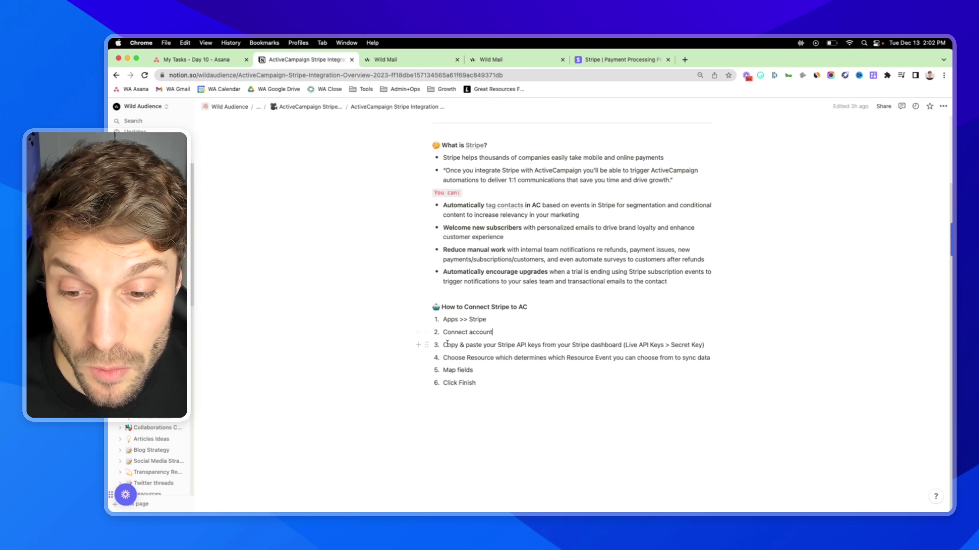
- Review steps 3 and 4 of "How to Connect Stripe to AC" in Notion, covering the secret key and the resource choice
{"action": "left_click_drag", "start_coordinate": [444, 346], "coordinate": [622, 344]}
{"action": "left_click", "coordinate": [624, 345]}
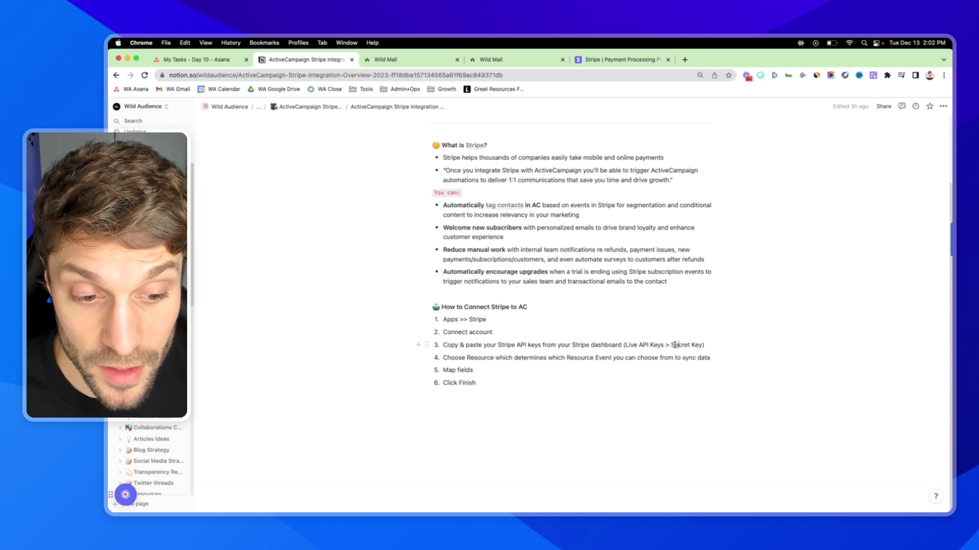
{"action": "left_click_drag", "start_coordinate": [672, 345], "coordinate": [702, 345]}
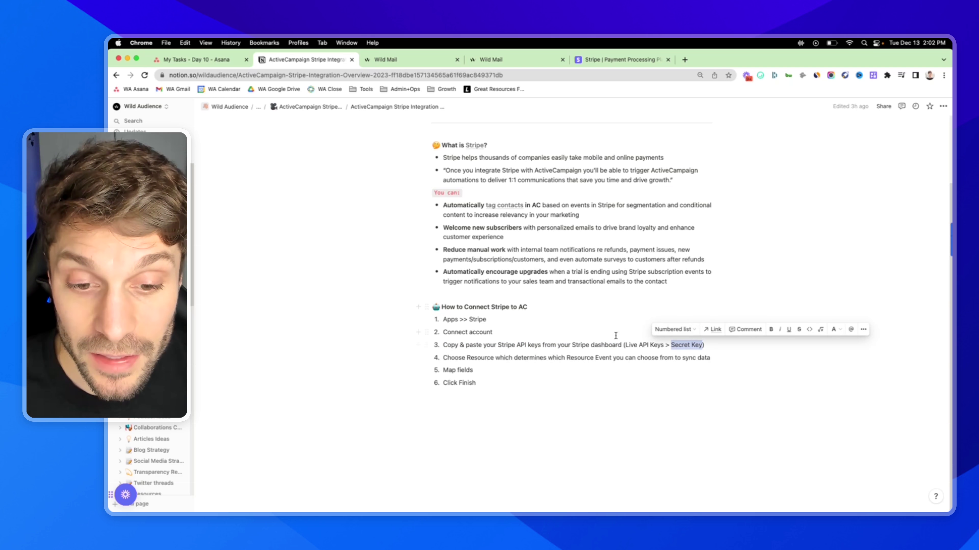
{"action": "left_click", "coordinate": [543, 345]}
{"action": "left_click_drag", "start_coordinate": [443, 358], "coordinate": [606, 358]}
{"action": "left_click", "coordinate": [635, 358]}
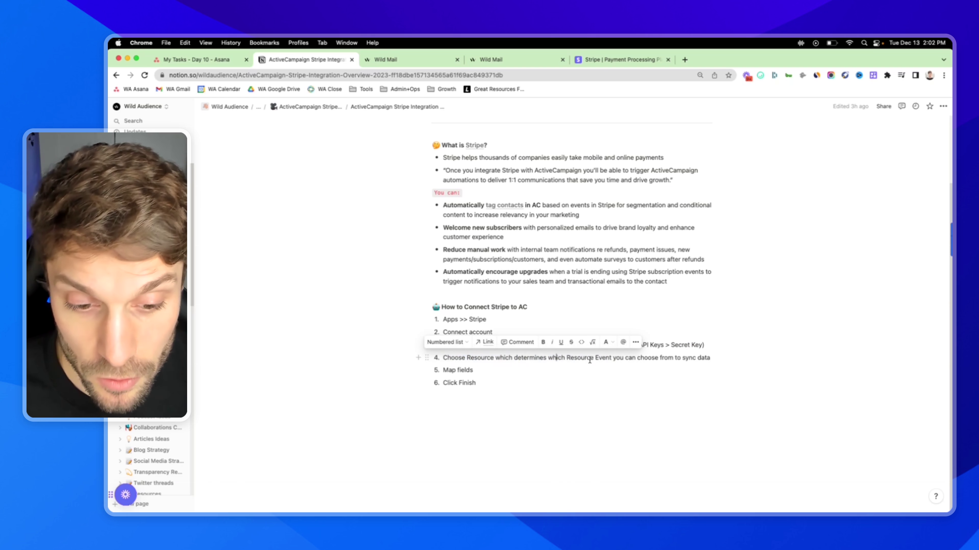
- Return to the Stripe connected app page and start a new contact resource using the existing account
{"action": "left_click", "coordinate": [443, 59]}
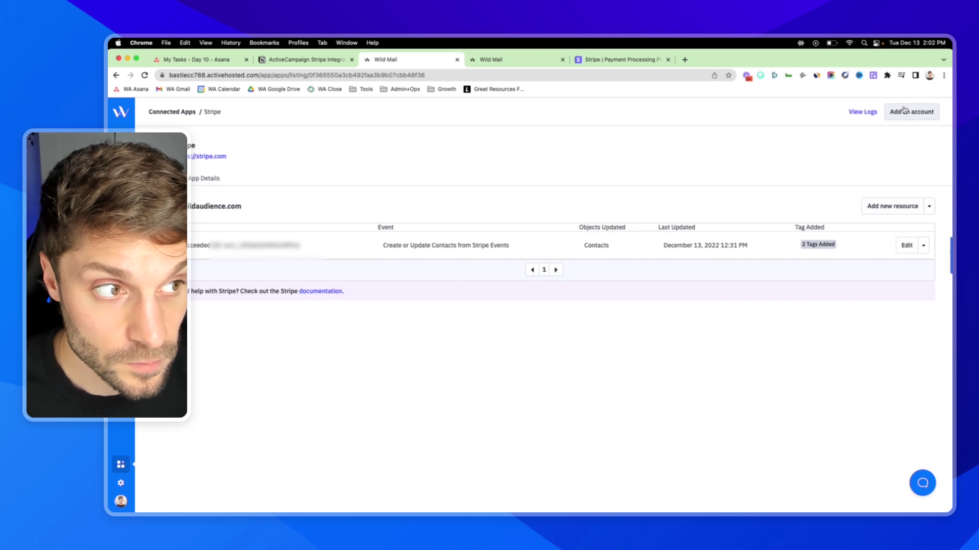
{"action": "left_click", "coordinate": [912, 112]}
{"action": "left_click", "coordinate": [635, 314]}
{"action": "left_click", "coordinate": [490, 306]}
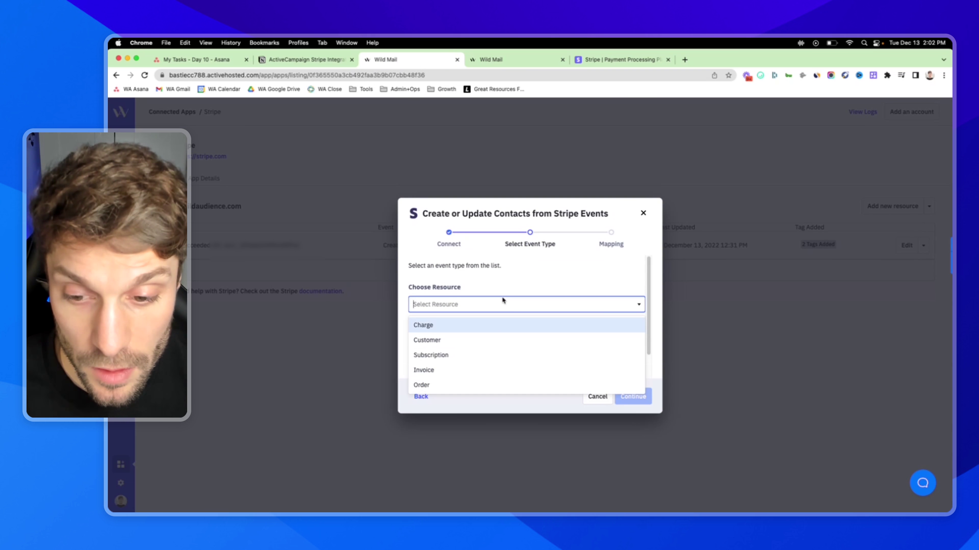
{"action": "left_click", "coordinate": [509, 311]}
{"action": "left_click", "coordinate": [499, 347]}
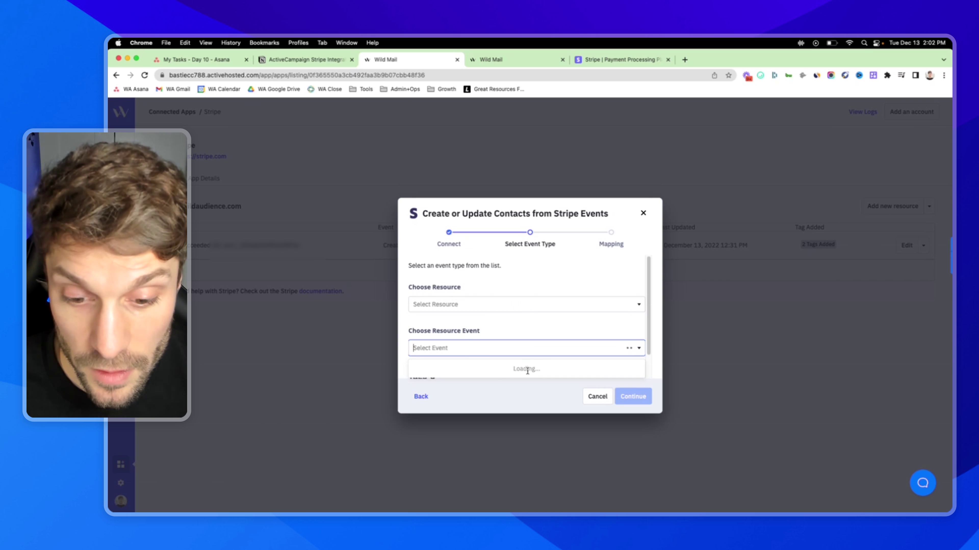
{"action": "left_click", "coordinate": [516, 323]}
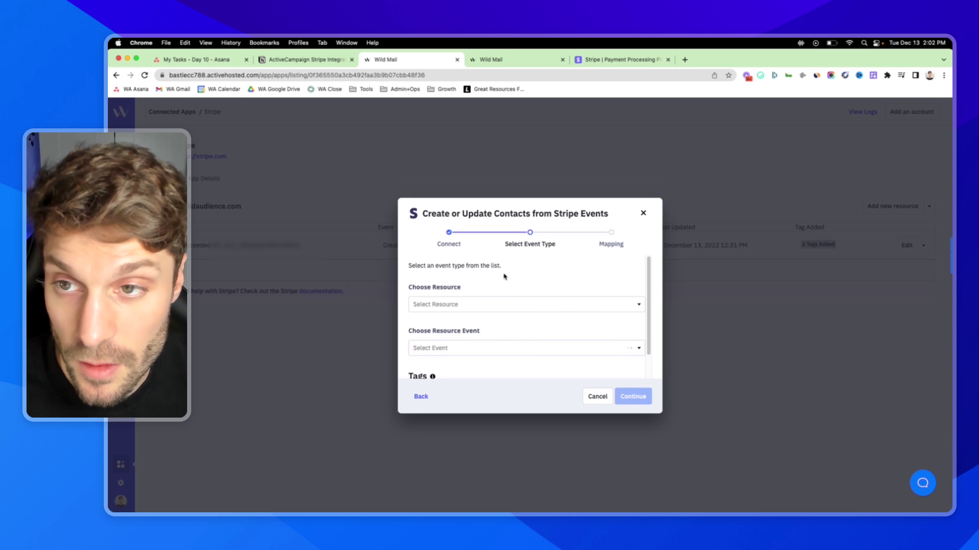
- Try Customer and Charge as the resource and look at the events offered for Charge
{"action": "left_click", "coordinate": [508, 305]}
{"action": "left_click", "coordinate": [482, 338]}
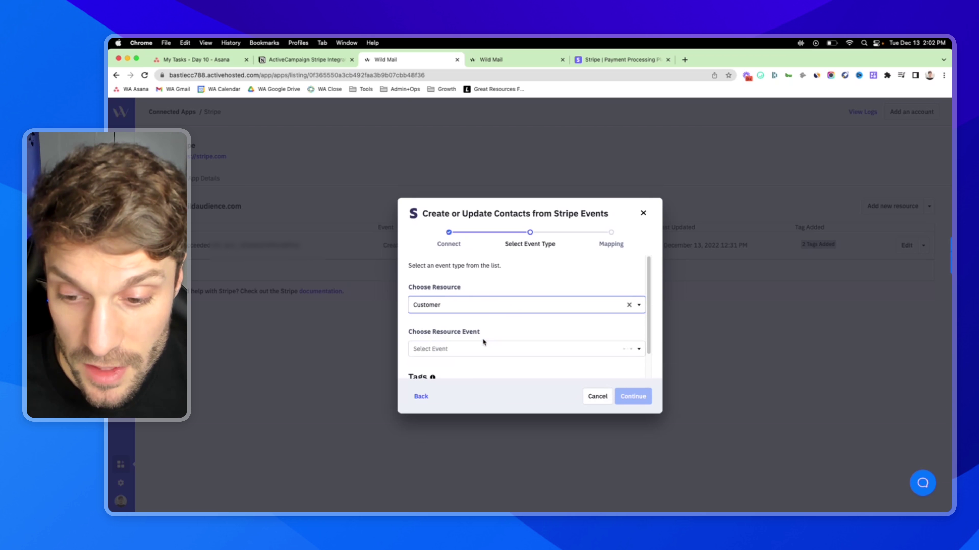
{"action": "left_click", "coordinate": [495, 349]}
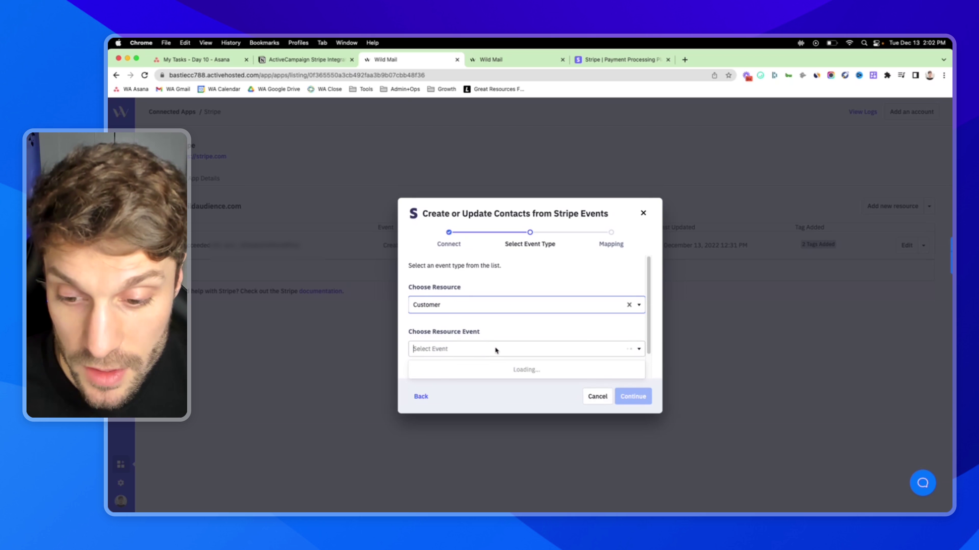
{"action": "left_click", "coordinate": [484, 290]}
{"action": "left_click", "coordinate": [467, 312]}
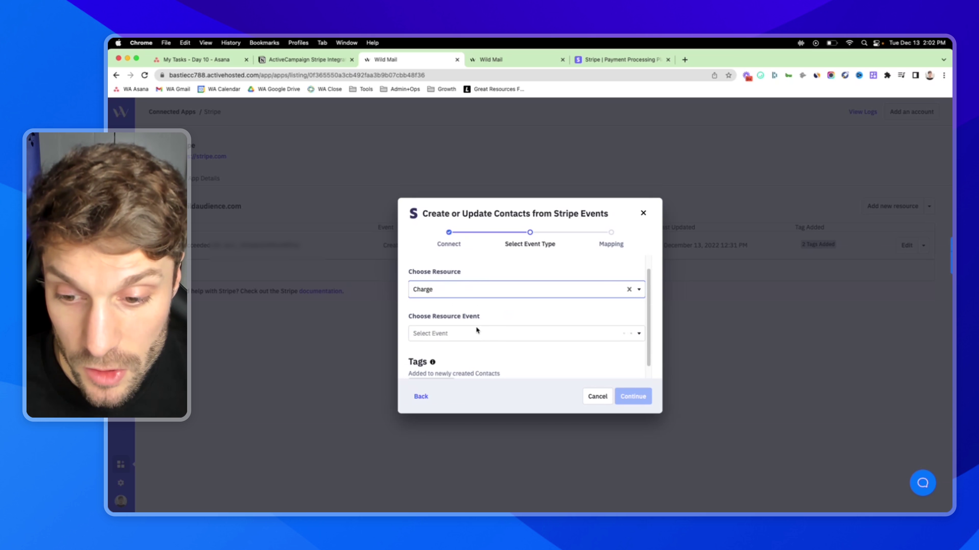
{"action": "left_click", "coordinate": [477, 335]}
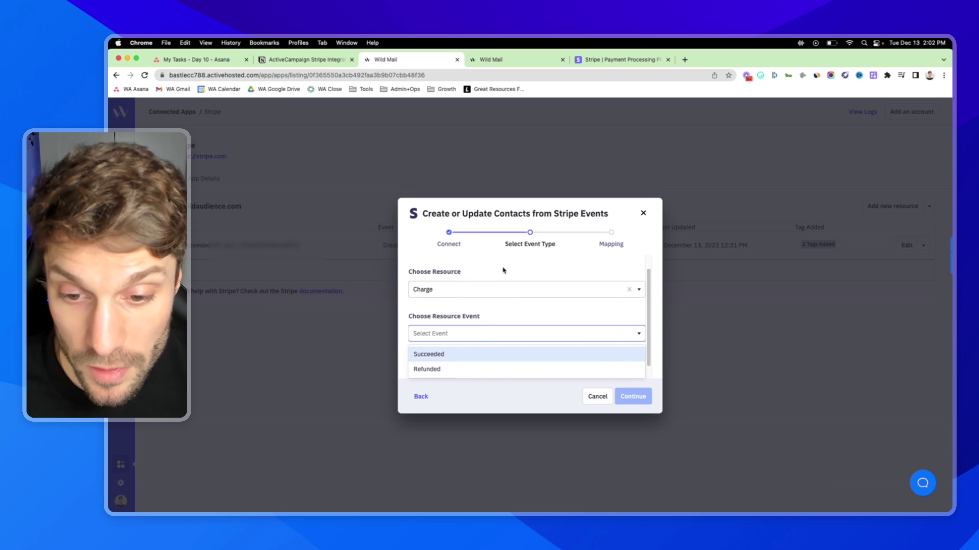
{"action": "left_click", "coordinate": [524, 268]}
{"action": "left_click_drag", "start_coordinate": [508, 245], "coordinate": [621, 247]}
{"action": "left_click", "coordinate": [557, 249]}
{"action": "left_click", "coordinate": [628, 250]}
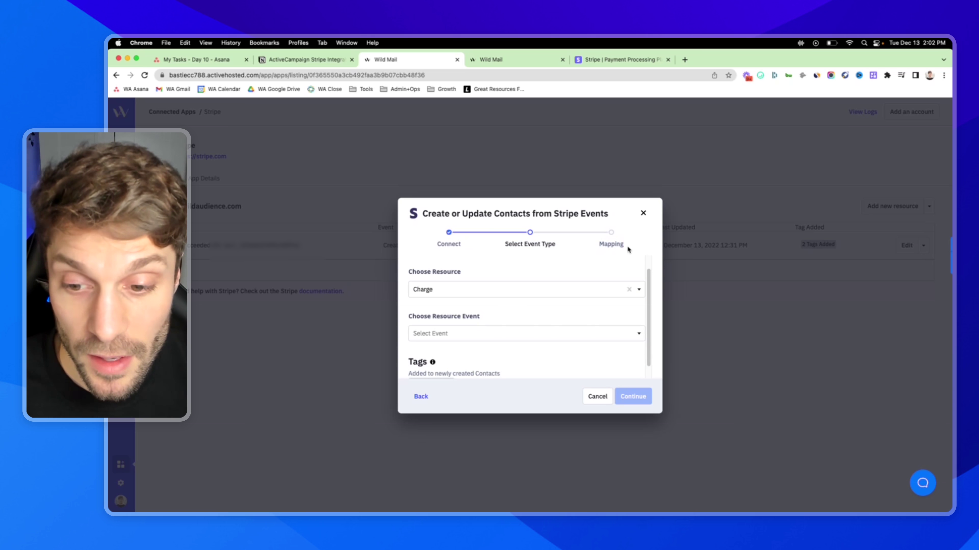
- Choose Subscription as the resource with the Created event and continue to the field mapping
{"action": "left_click", "coordinate": [511, 285]}
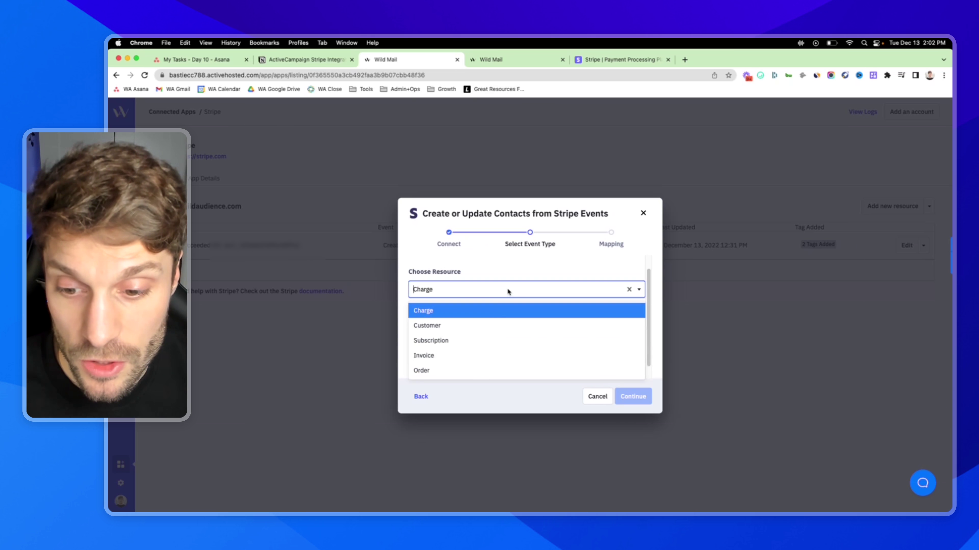
{"action": "left_click", "coordinate": [473, 340]}
{"action": "left_click", "coordinate": [470, 334]}
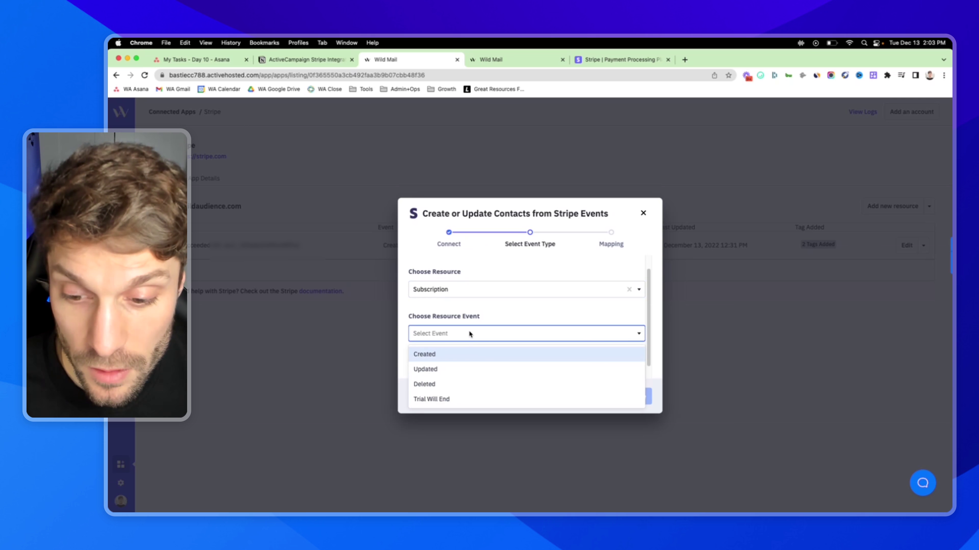
{"action": "left_click", "coordinate": [455, 354]}
{"action": "scroll", "coordinate": [480, 332], "scroll_direction": "down", "scroll_amount": 1}
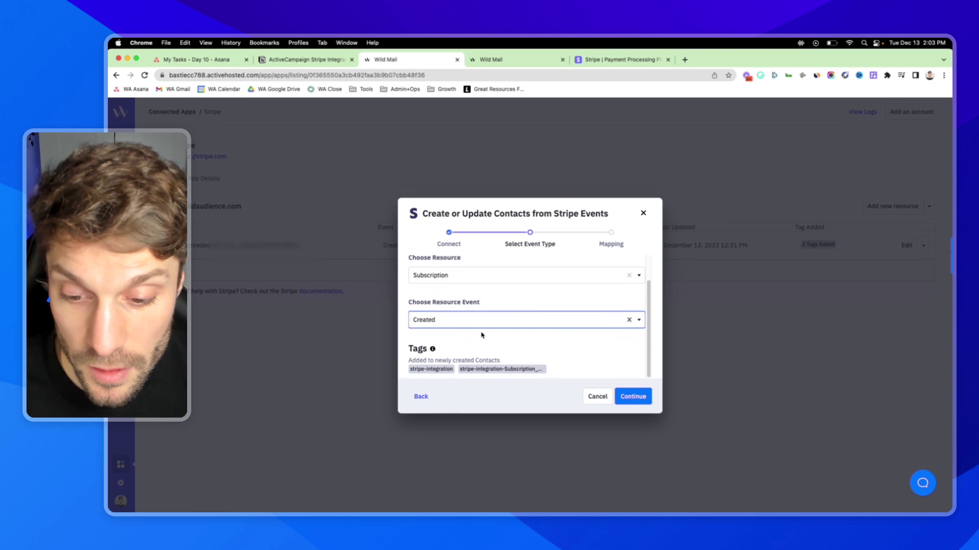
{"action": "left_click", "coordinate": [632, 397]}
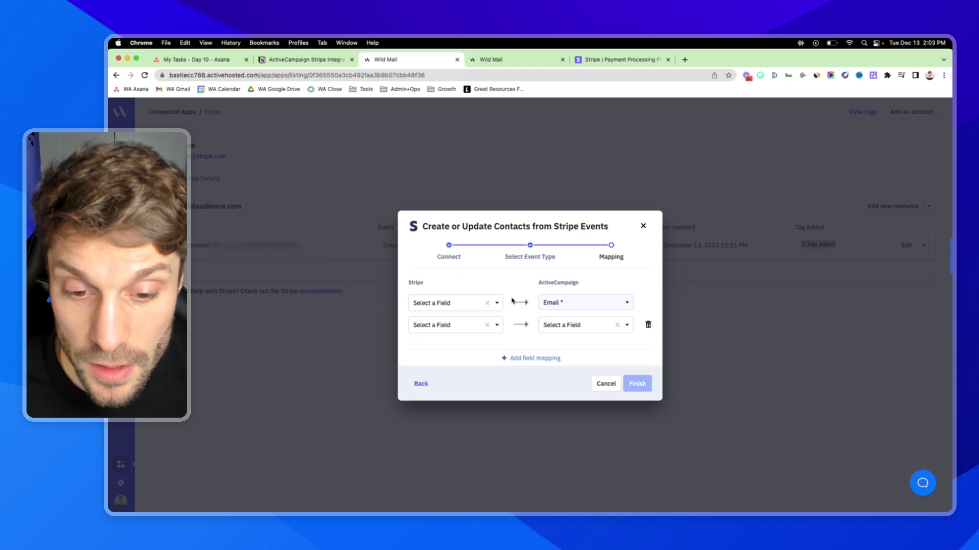
- Look through the Stripe fields available for mapping to the ActiveCampaign Email field, and cancel the new resource
{"action": "left_click", "coordinate": [455, 307]}
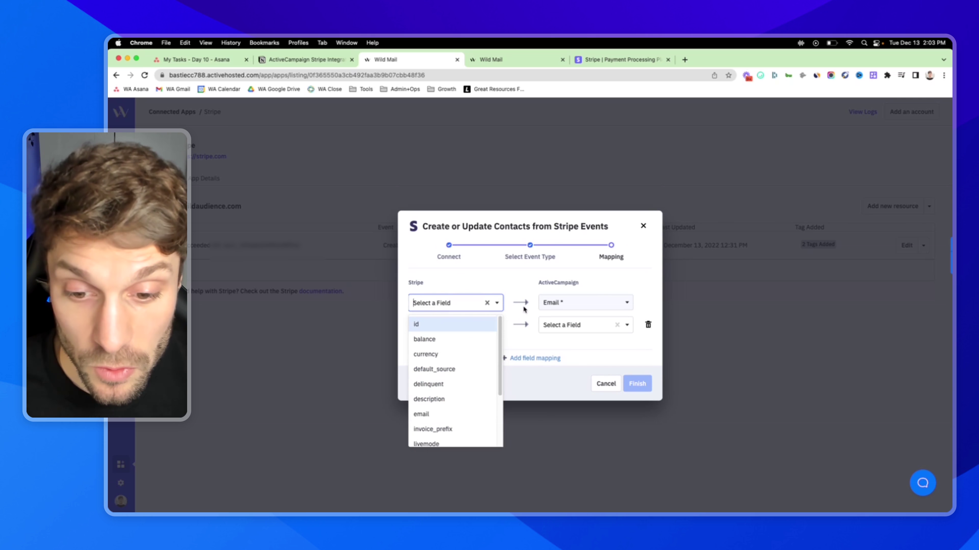
{"action": "scroll", "coordinate": [457, 347], "scroll_direction": "down", "scroll_amount": 3}
{"action": "left_click", "coordinate": [453, 285]}
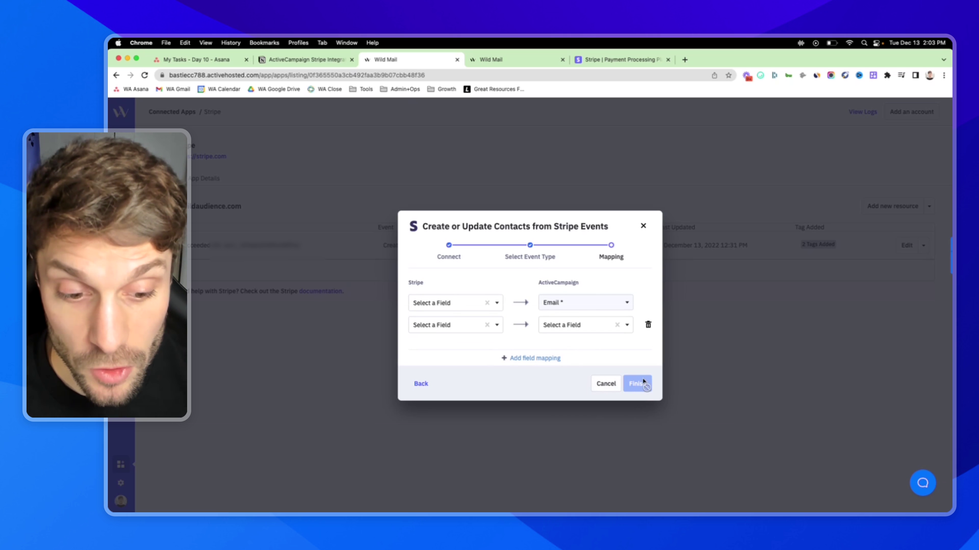
{"action": "left_click", "coordinate": [605, 384]}
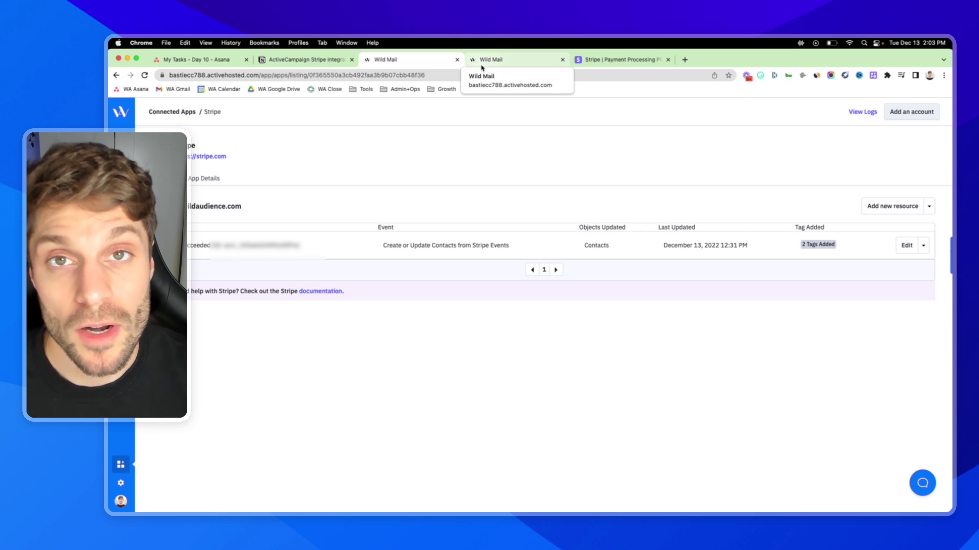
- Switch to the Notion integration overview and go back up to its earlier sections
{"action": "left_click", "coordinate": [303, 59]}
{"action": "scroll", "coordinate": [644, 251], "scroll_direction": "up", "scroll_amount": 4}
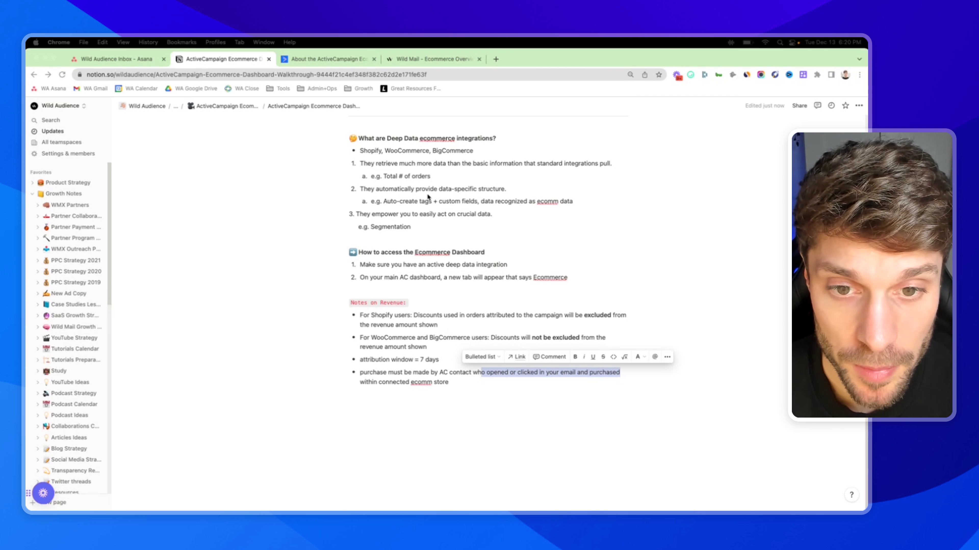
- Review the Ecommerce Dashboard walkthrough notes, and check the marketing revenue chart on the ActiveCampaign Ecommerce dashboard
{"action": "scroll", "coordinate": [445, 214], "scroll_direction": "up", "scroll_amount": 3}
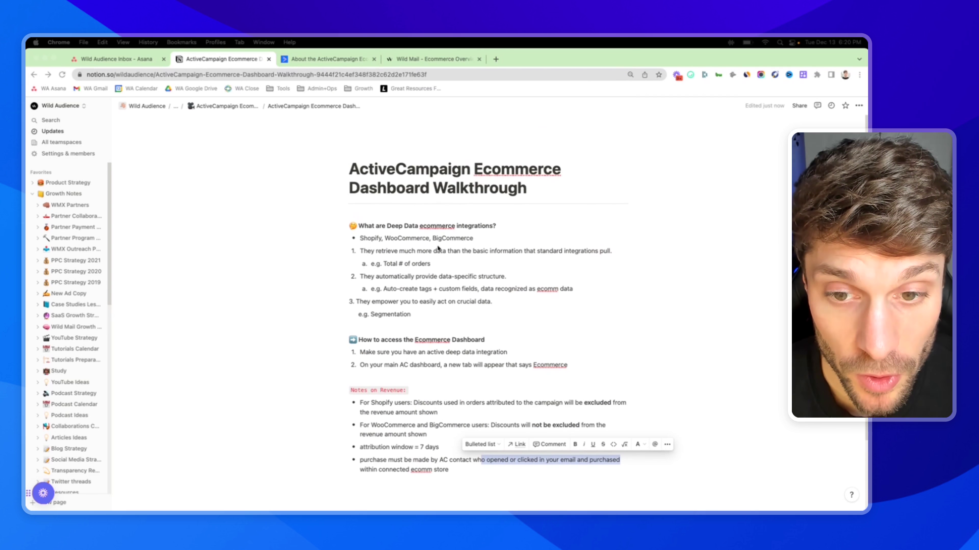
{"action": "scroll", "coordinate": [409, 278], "scroll_direction": "down", "scroll_amount": 3}
{"action": "scroll", "coordinate": [409, 279], "scroll_direction": "down", "scroll_amount": 1}
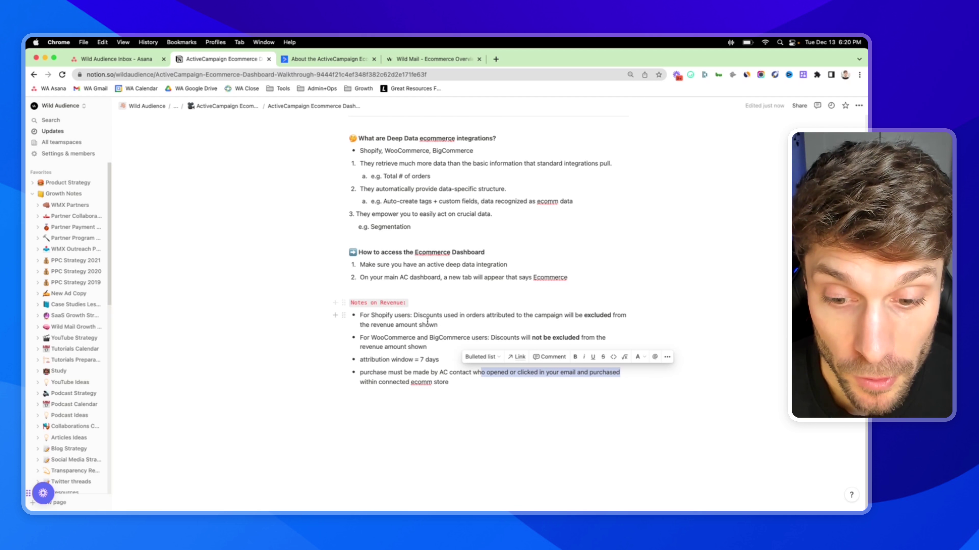
{"action": "left_click", "coordinate": [435, 61]}
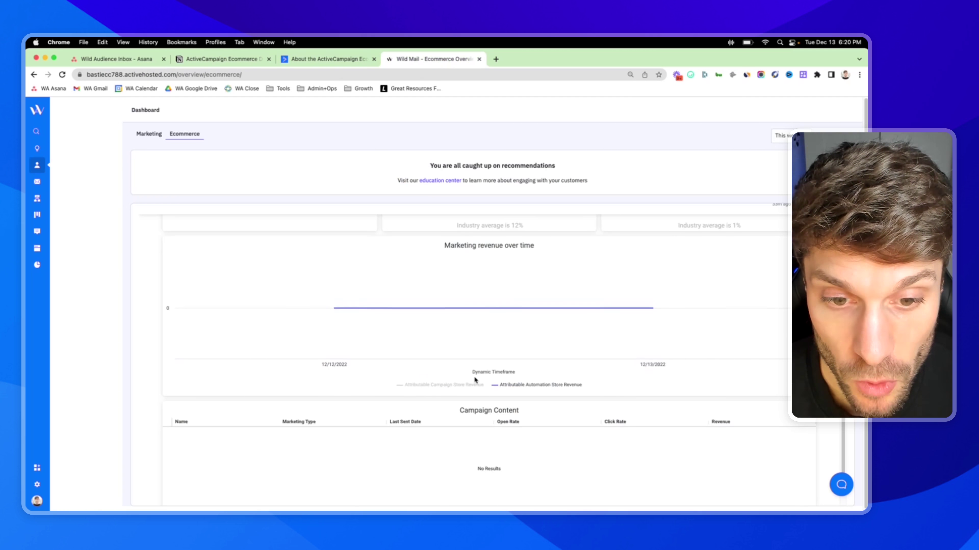
{"action": "scroll", "coordinate": [538, 313], "scroll_direction": "up", "scroll_amount": 2}
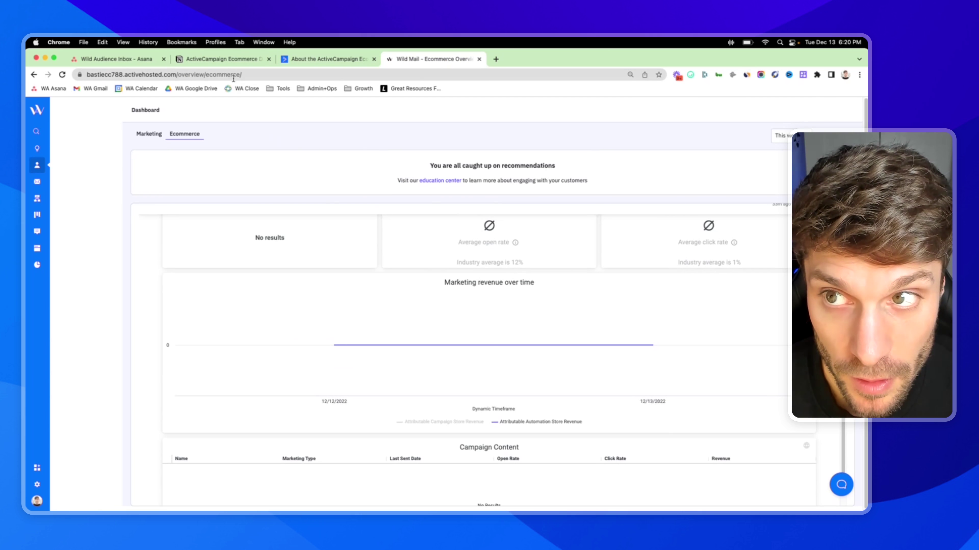
- Return to the Notion notes and highlight WooCommerce, BigCommerce and "not be excluded" in the revenue note about discounts
{"action": "left_click", "coordinate": [237, 60]}
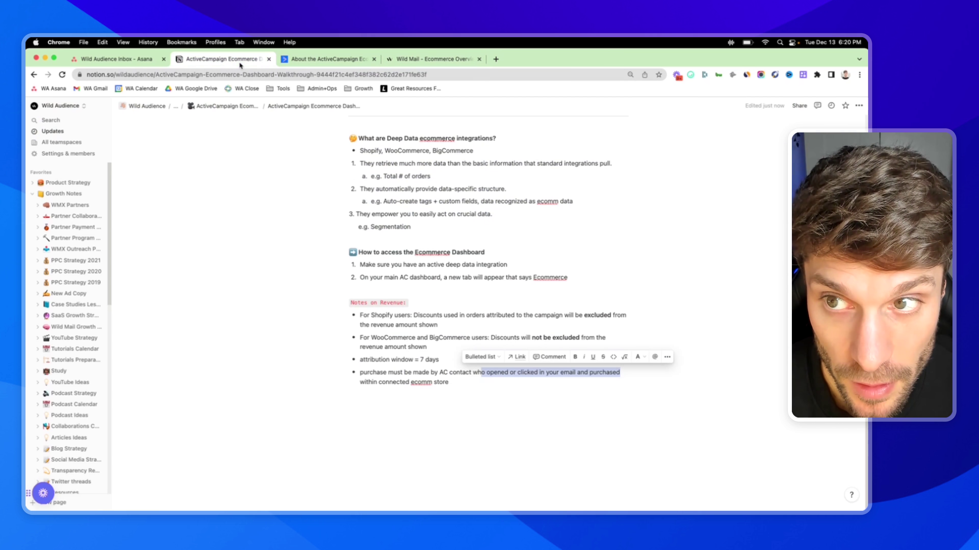
{"action": "double_click", "coordinate": [388, 337]}
{"action": "double_click", "coordinate": [449, 337]}
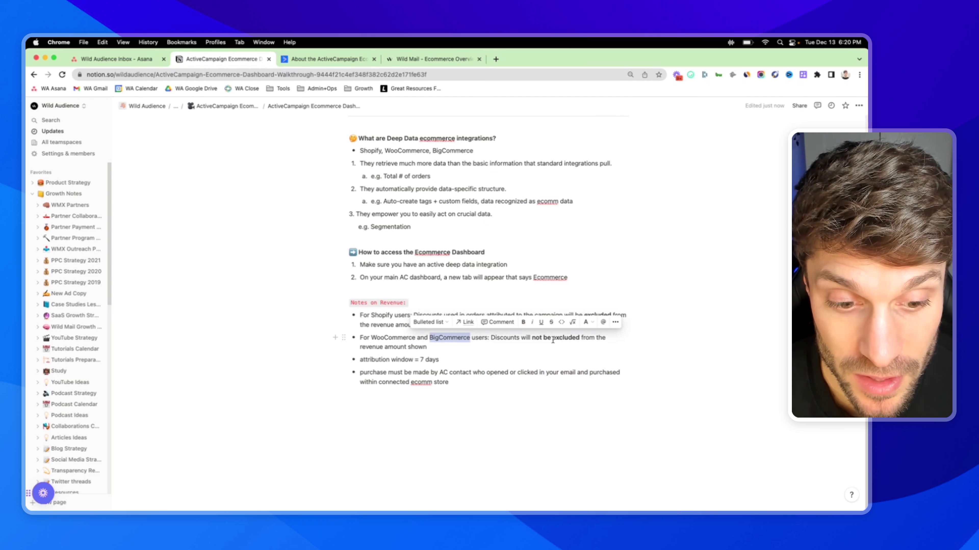
{"action": "left_click_drag", "start_coordinate": [532, 338], "coordinate": [578, 338]}
{"action": "left_click", "coordinate": [452, 337]}
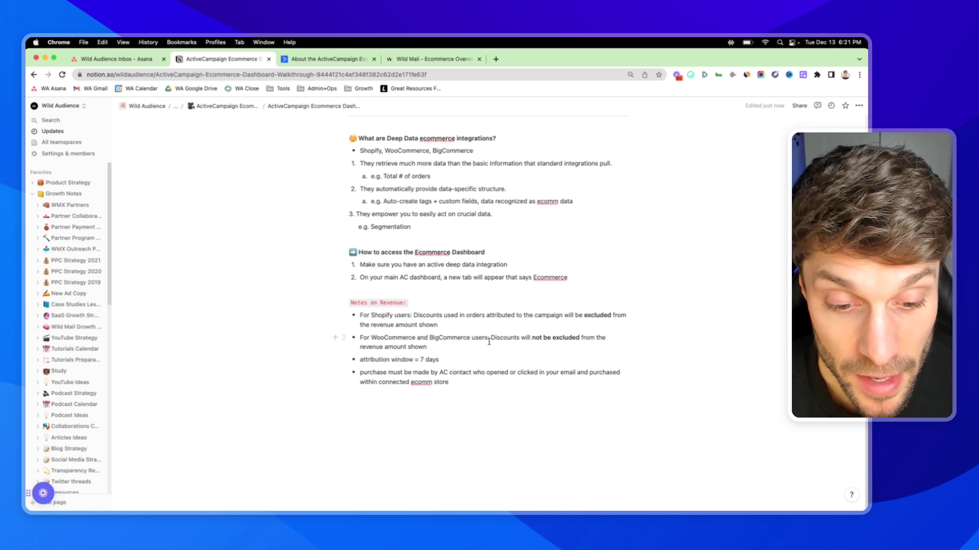
- Highlight "opened or clicked" and the whole revenue note on purchases made by an AC contact, and clear the selection
{"action": "left_click_drag", "start_coordinate": [486, 372], "coordinate": [536, 371]}
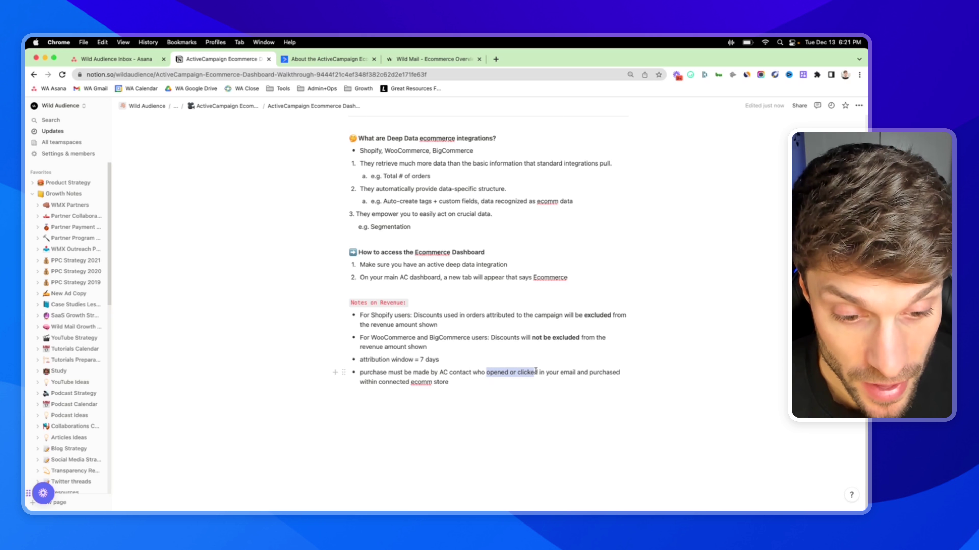
{"action": "left_click", "coordinate": [536, 371]}
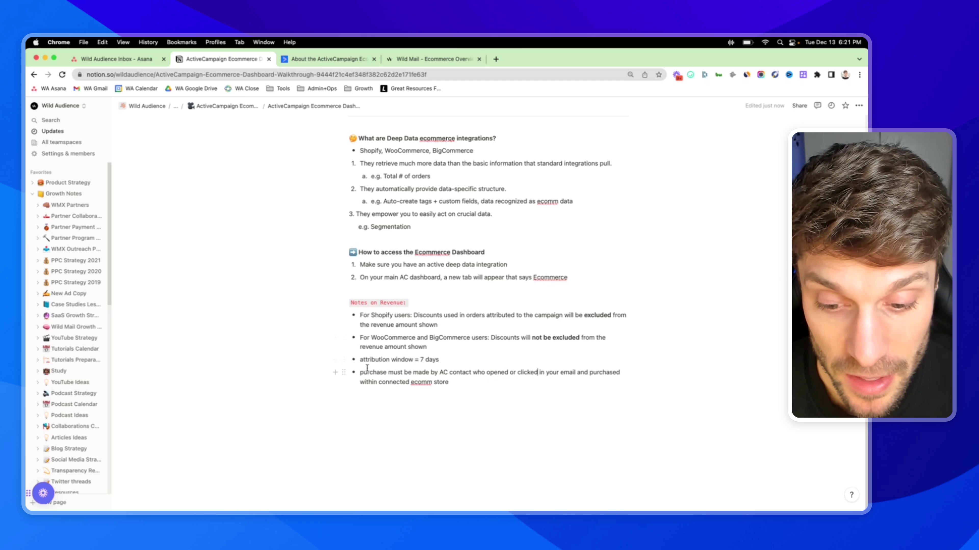
{"action": "left_click_drag", "start_coordinate": [360, 371], "coordinate": [451, 383]}
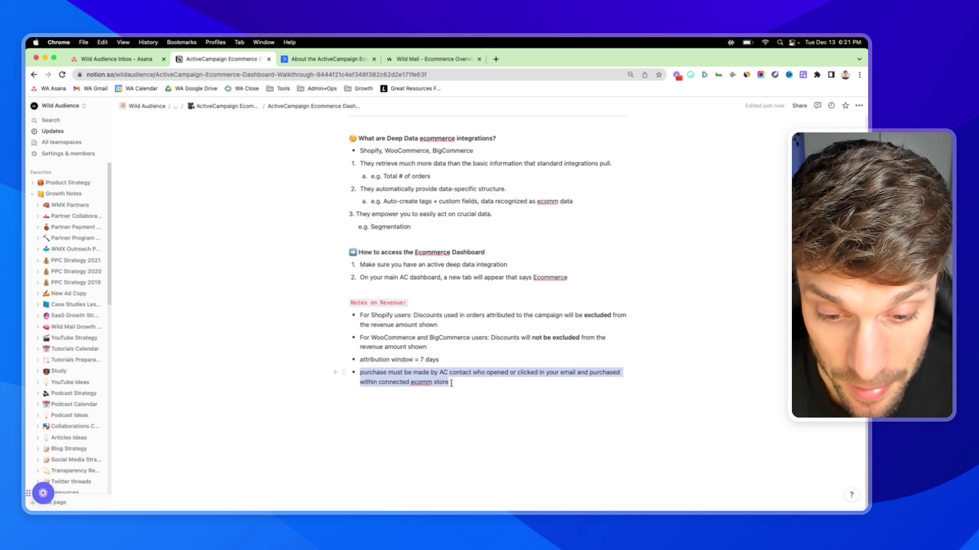
{"action": "left_click", "coordinate": [443, 372]}
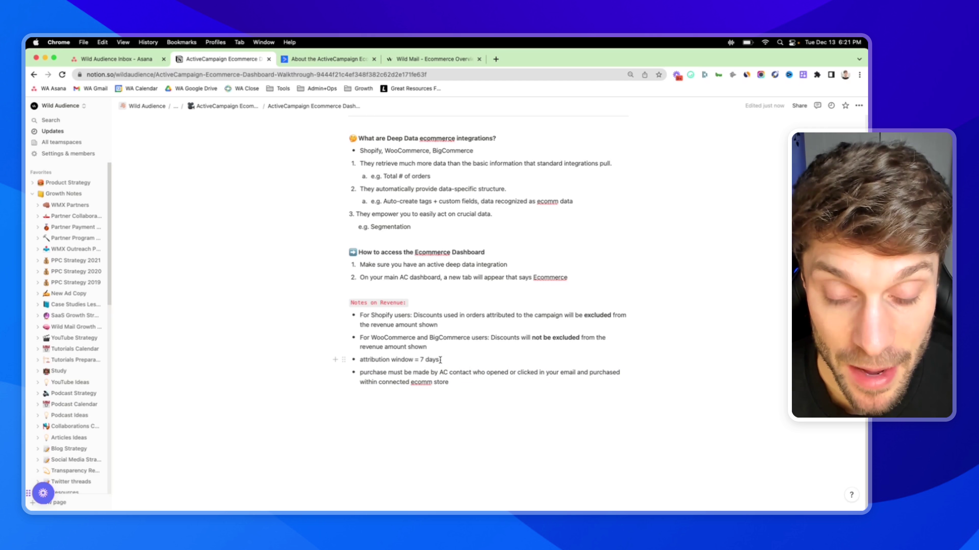
- Highlight the attribution window note under Notes on Revenue, clear the selection and go back up to the Deep Data section
{"action": "left_click_drag", "start_coordinate": [439, 359], "coordinate": [362, 361]}
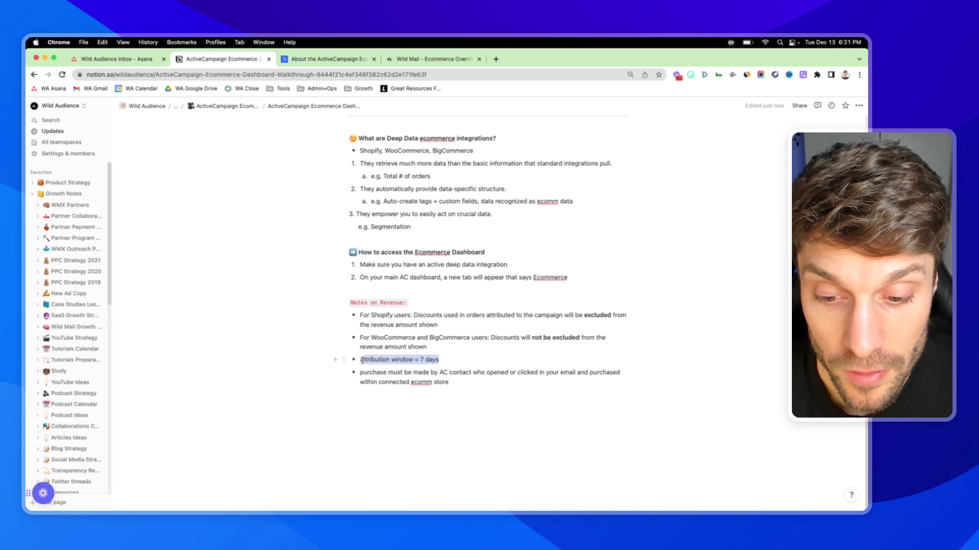
{"action": "left_click_drag", "start_coordinate": [412, 305], "coordinate": [412, 305]}
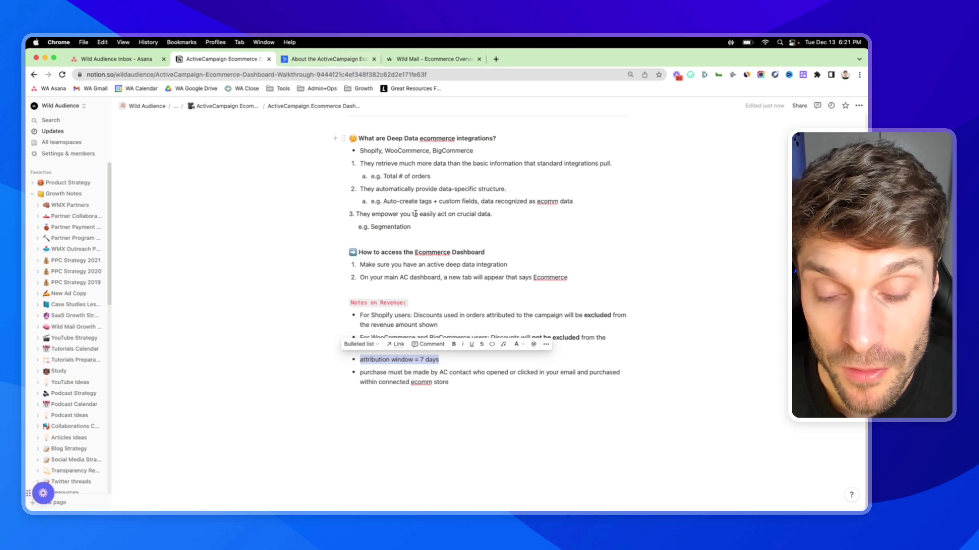
{"action": "left_click", "coordinate": [450, 381]}
{"action": "scroll", "coordinate": [449, 380], "scroll_direction": "up", "scroll_amount": 2}
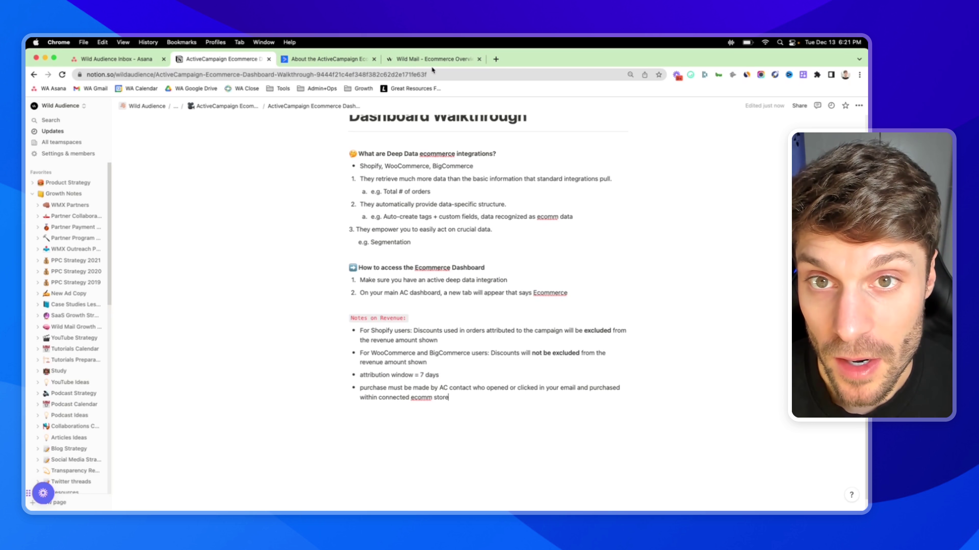
- Switch to the ActiveCampaign Ecommerce dashboard and look over its customer journey and marketing revenue sections
{"action": "left_click", "coordinate": [431, 58]}
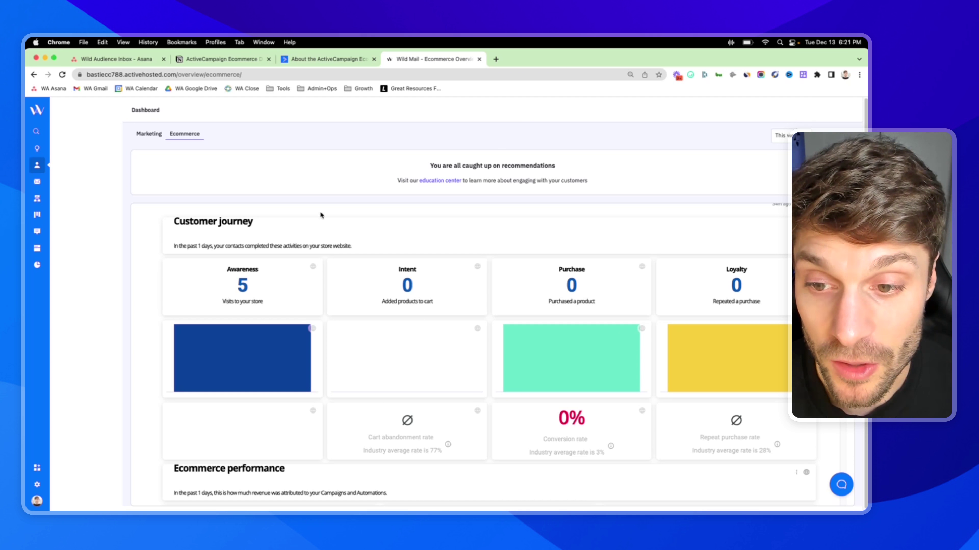
{"action": "scroll", "coordinate": [417, 346], "scroll_direction": "down", "scroll_amount": 10}
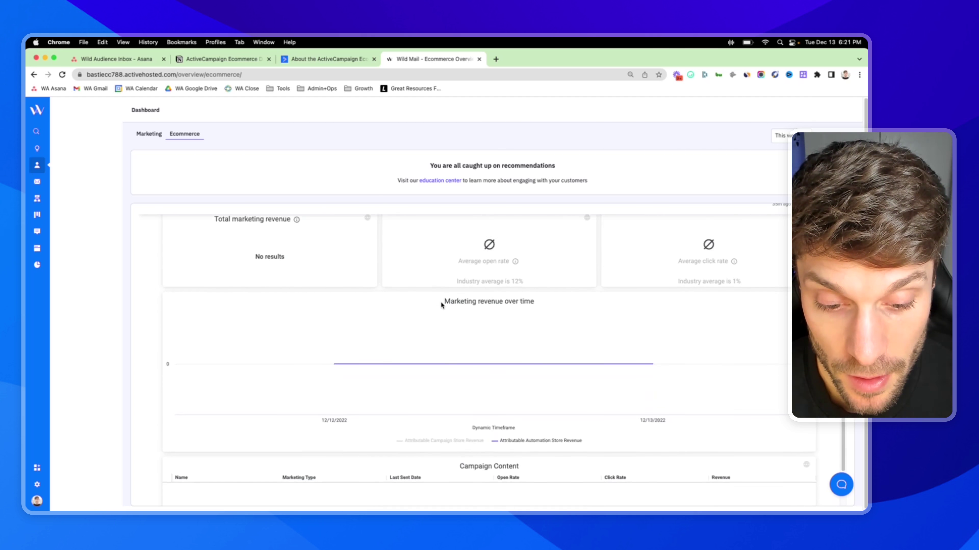
{"action": "scroll", "coordinate": [481, 348], "scroll_direction": "up", "scroll_amount": 10}
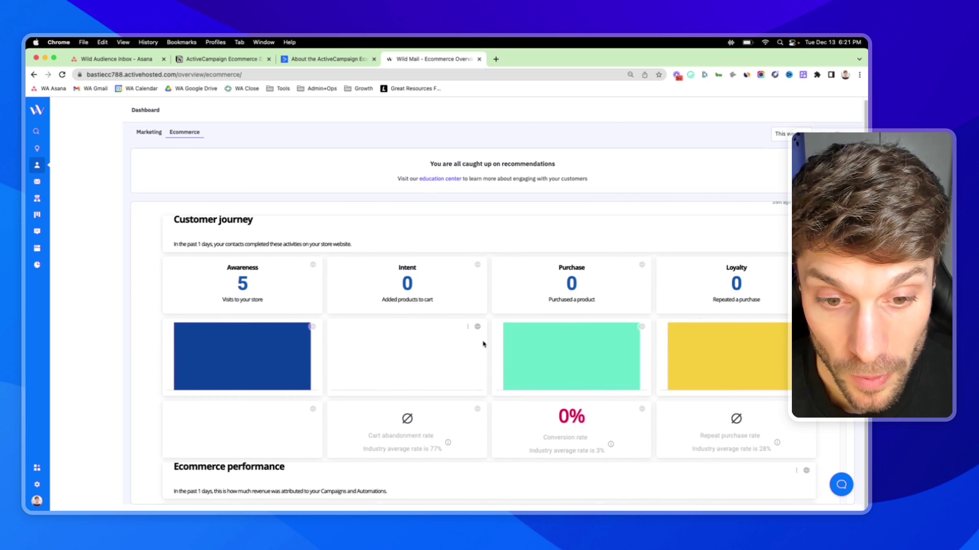